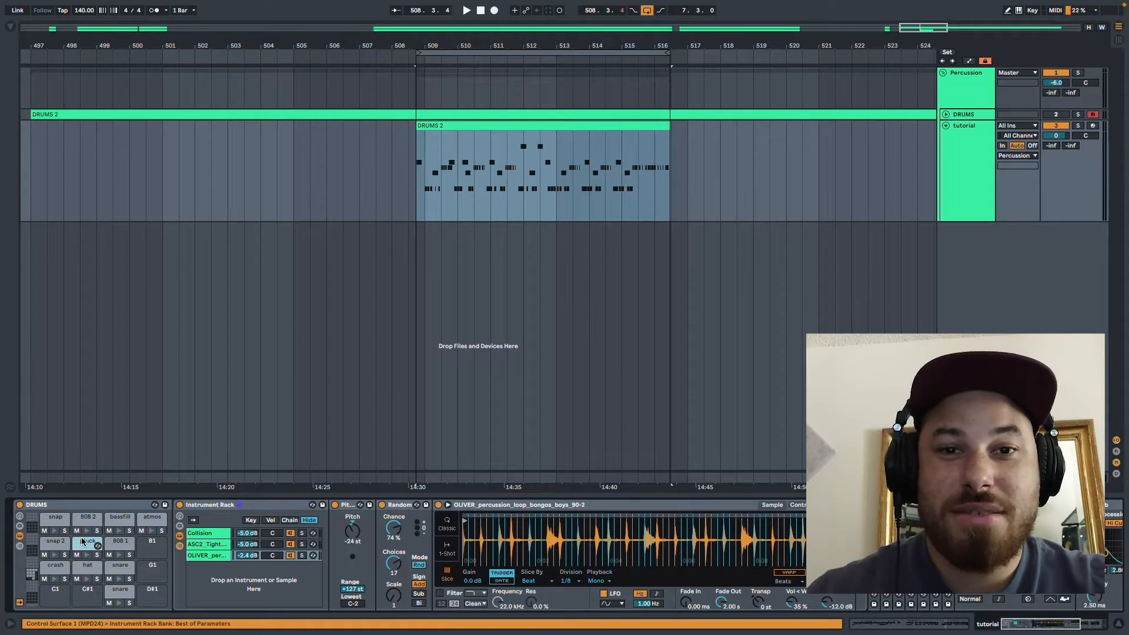
Step: Examine the sample chains inside the 808 1 drum pad's Instrument Rack, the digital kick and the live closed hat
{"action": "left_click", "coordinate": [120, 544]}
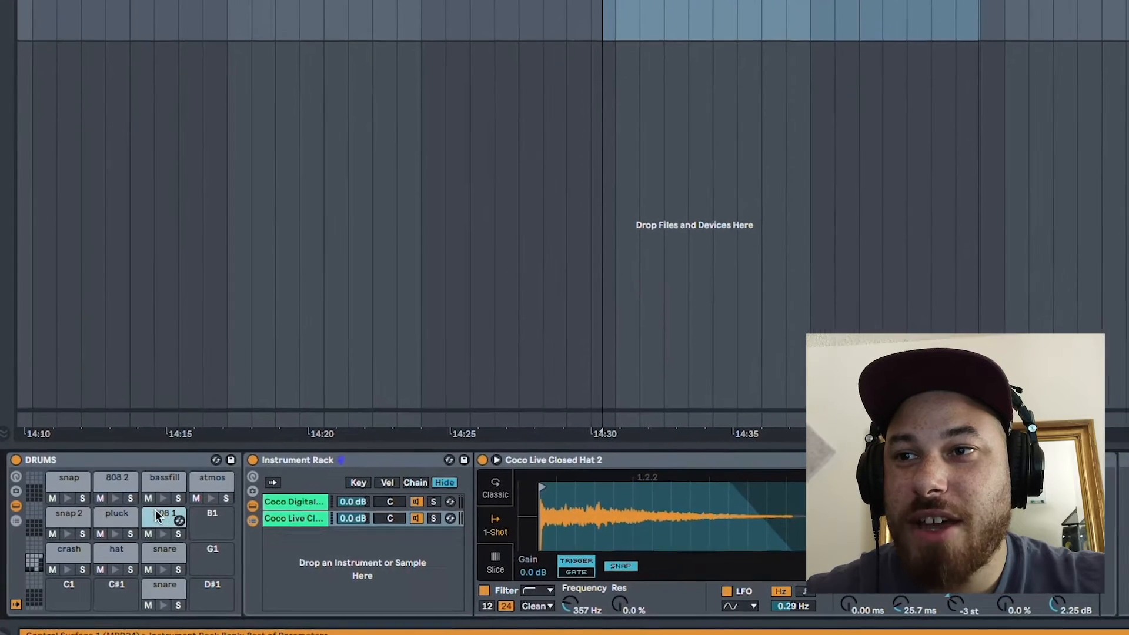
{"action": "left_click", "coordinate": [112, 482]}
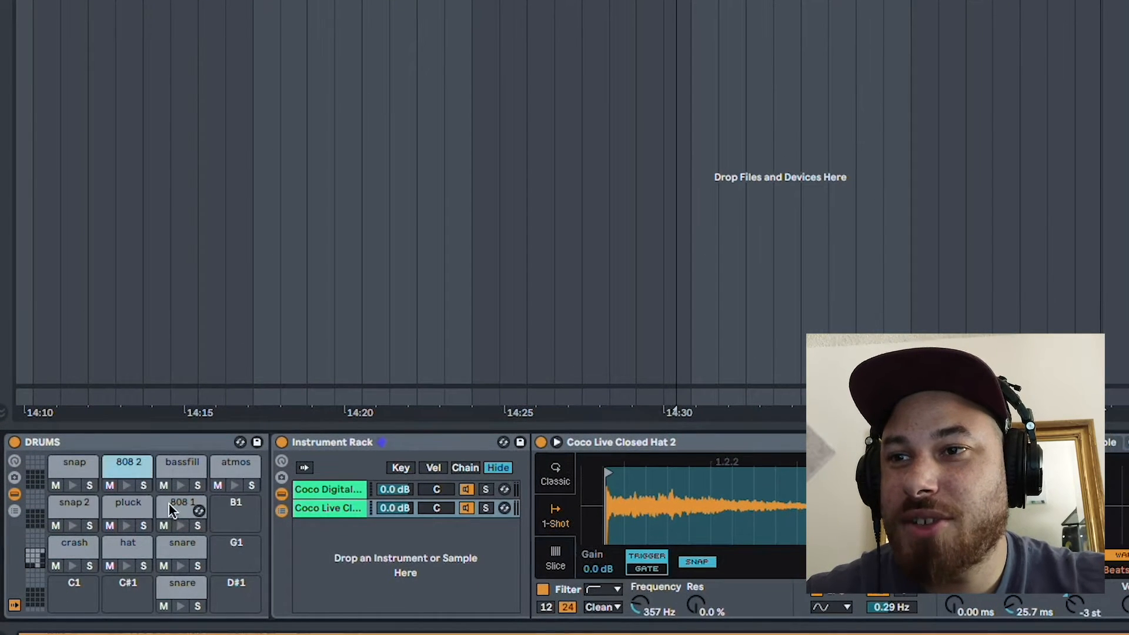
{"action": "left_click", "coordinate": [170, 509]}
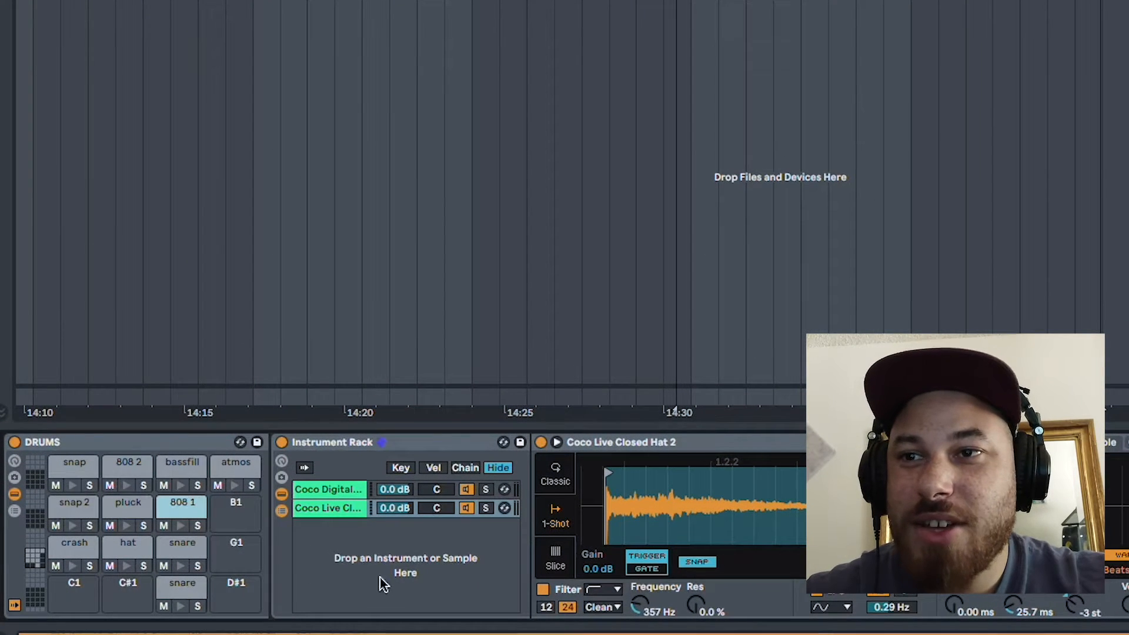
{"action": "left_click", "coordinate": [348, 490]}
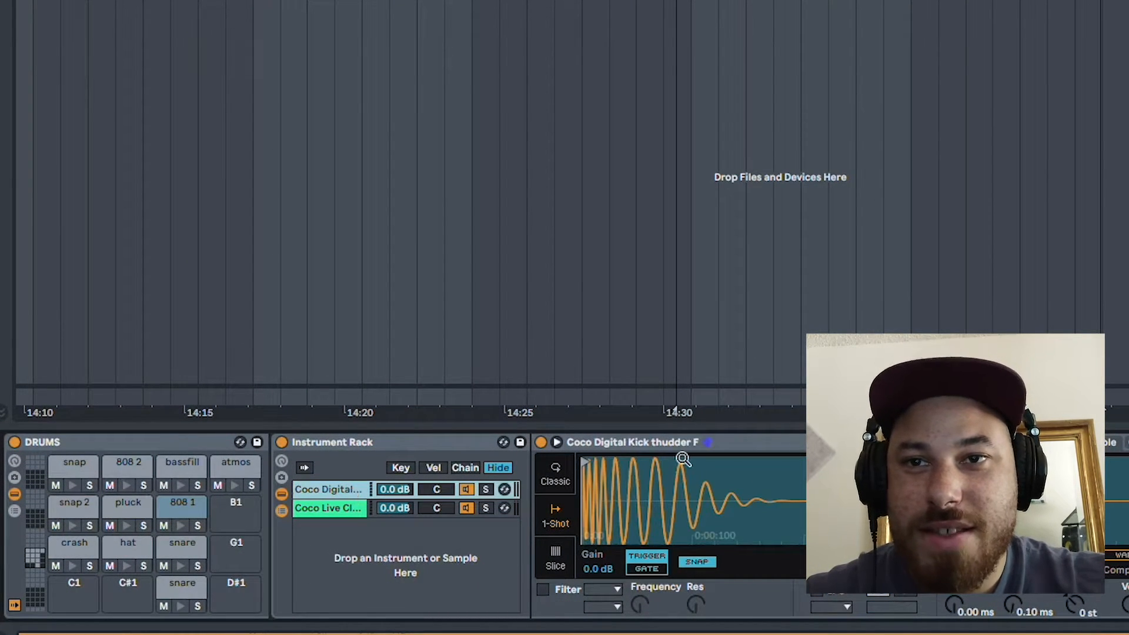
{"action": "left_click", "coordinate": [347, 509]}
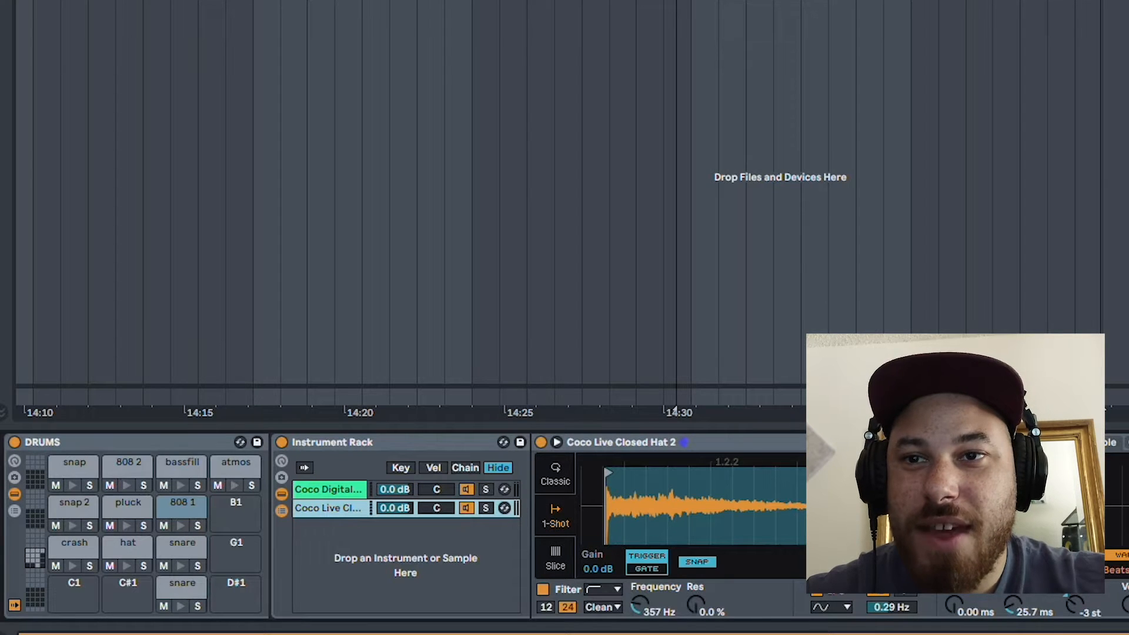
{"action": "left_click", "coordinate": [342, 493]}
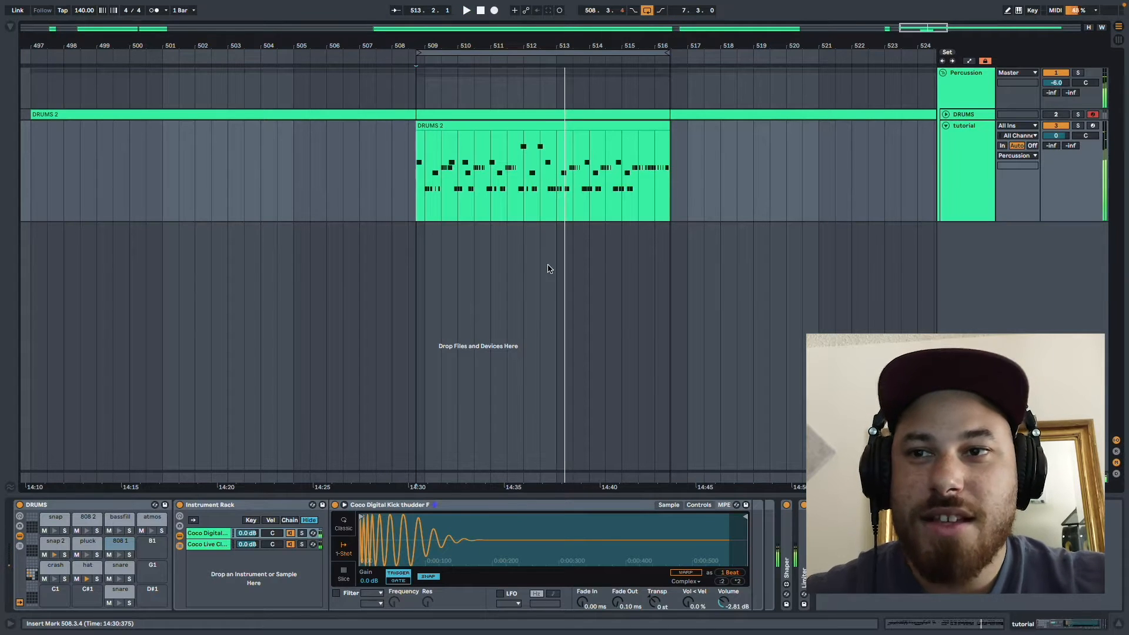
Step: Find Operator among the browser's instruments and add it as a third chain in the 808 1 pad's Instrument Rack
{"action": "left_click", "coordinate": [10, 26]}
{"action": "left_click", "coordinate": [328, 29]}
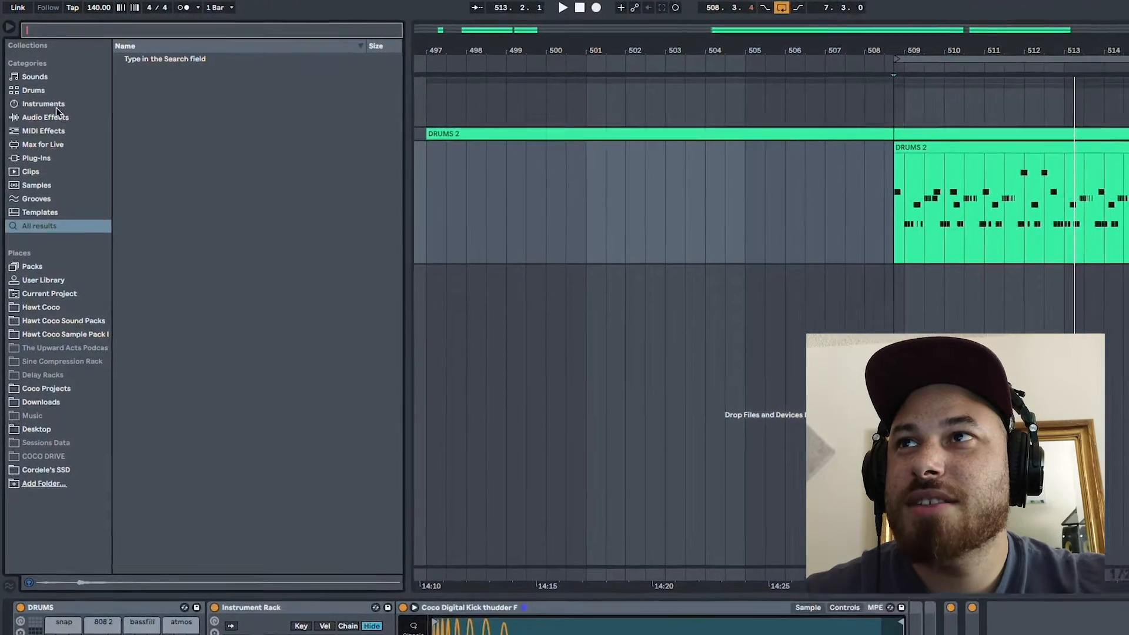
{"action": "left_click", "coordinate": [46, 91]}
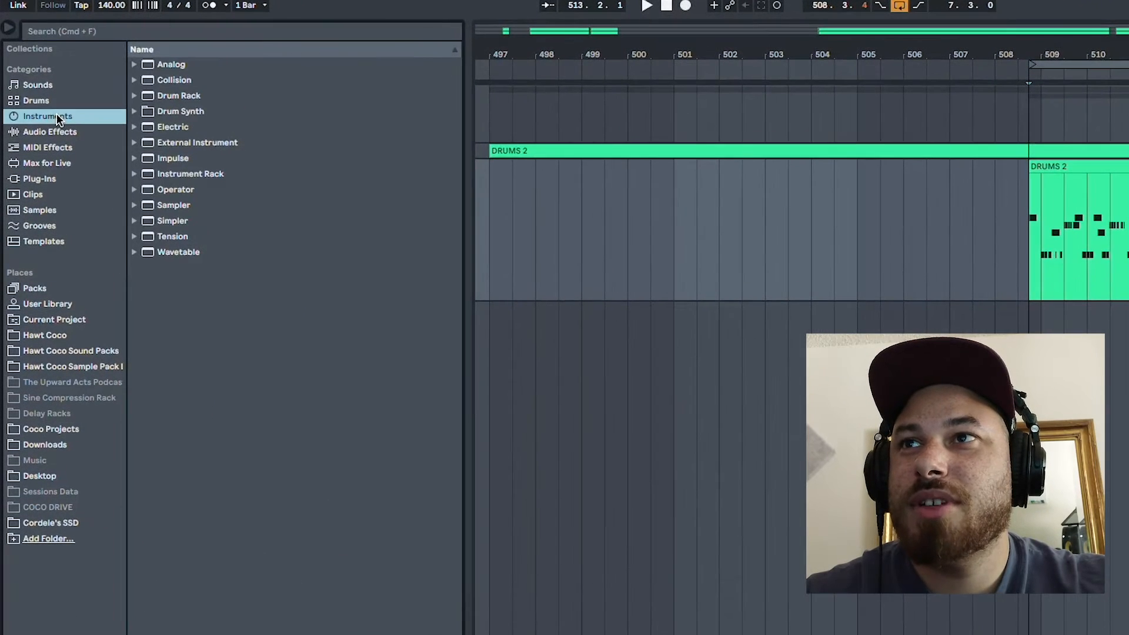
{"action": "left_click", "coordinate": [172, 187]}
{"action": "left_click_drag", "start_coordinate": [178, 192], "coordinate": [333, 628]}
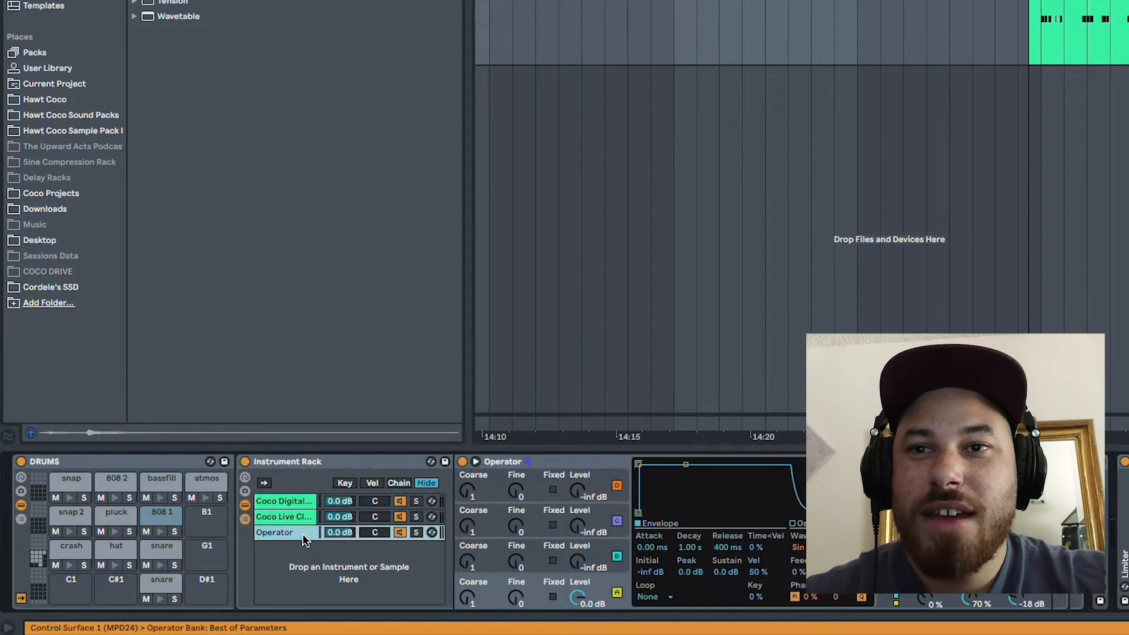
Step: Play the clip on the tutorial track from its start to hear the 808 1 pad with the Operator layer
{"action": "scroll", "coordinate": [1068, 7], "scroll_direction": "right", "scroll_amount": 4}
{"action": "left_click", "coordinate": [1063, 6]}
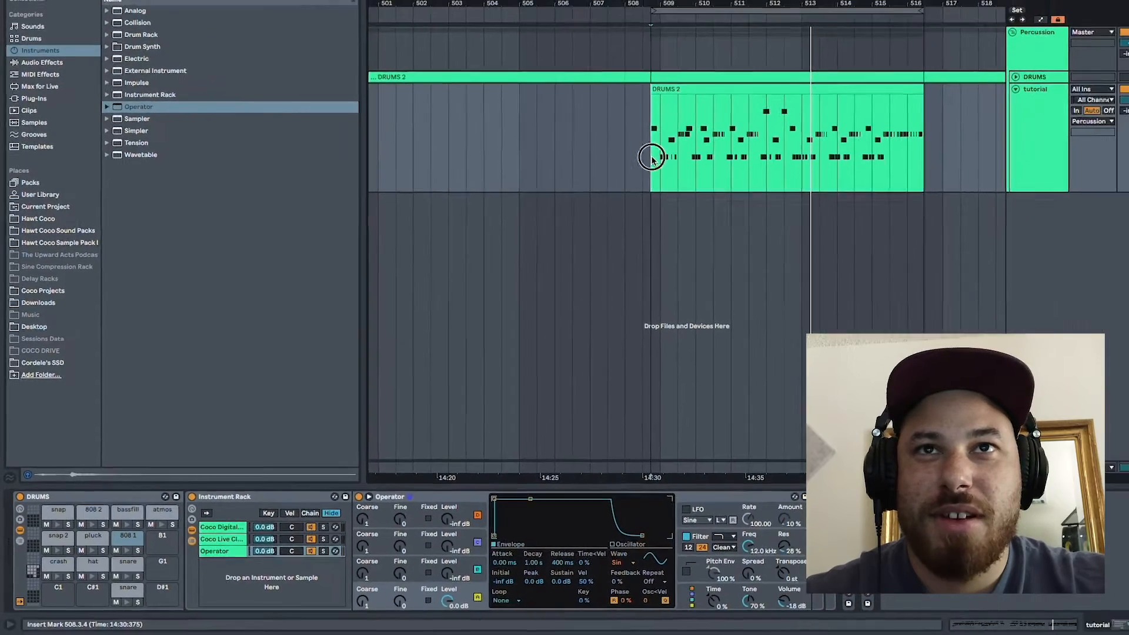
{"action": "key", "text": "space"}
{"action": "scroll", "coordinate": [823, 67], "scroll_direction": "right", "scroll_amount": 3}
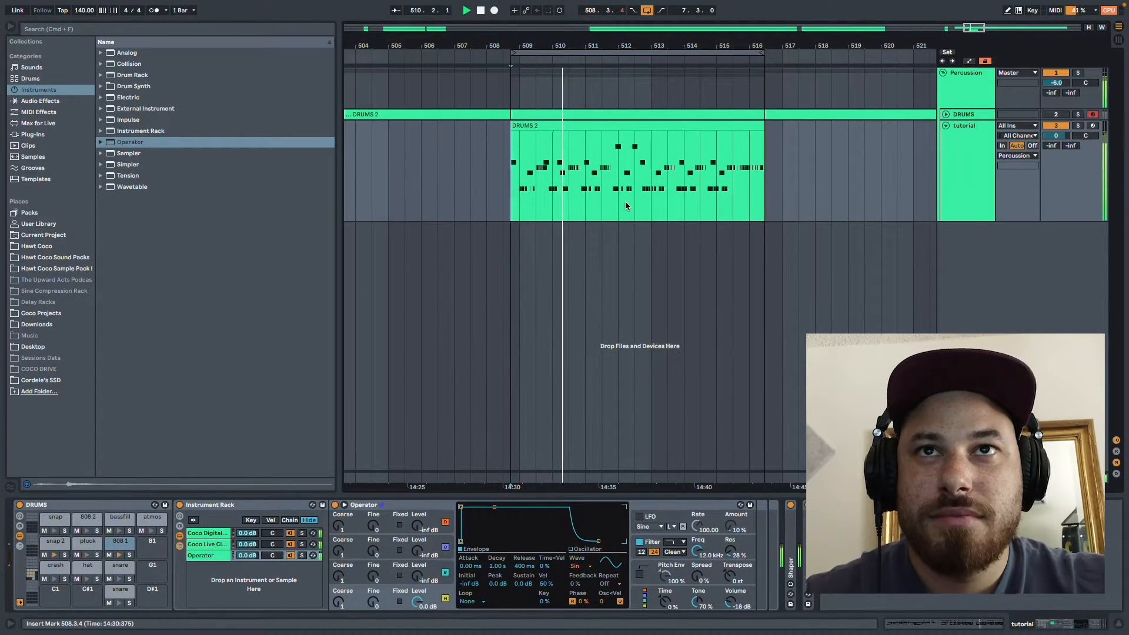
{"action": "key", "text": "space"}
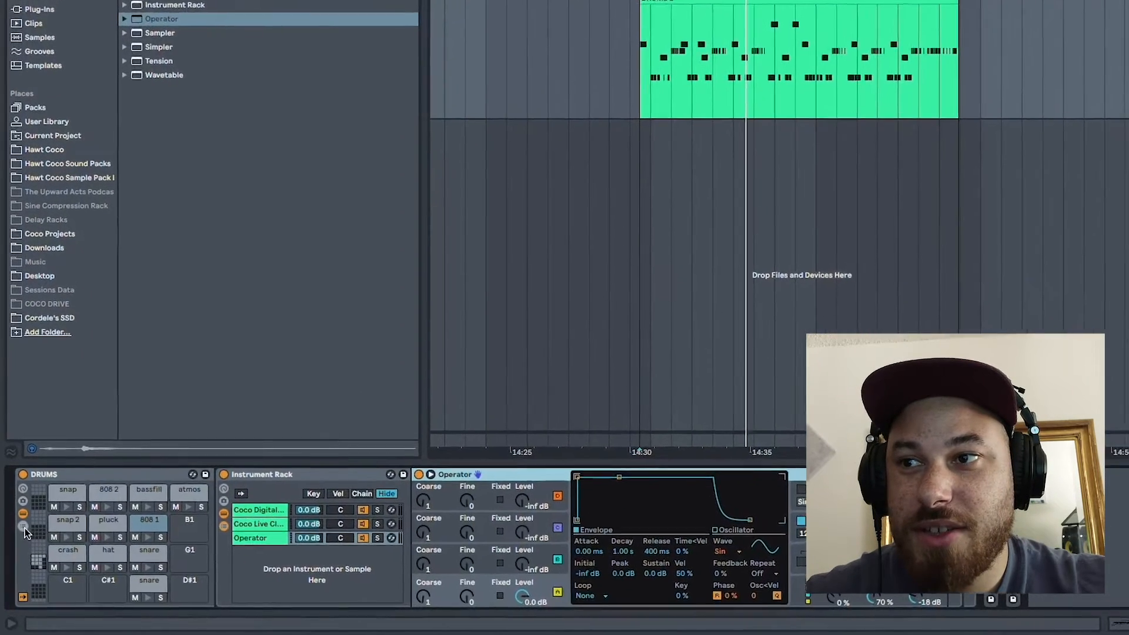
Step: Reveal the DRUMS rack's chain list, examine the 808 1 chain's Receive and Play notes and the nested chains, and hide the list again
{"action": "left_click", "coordinate": [24, 526]}
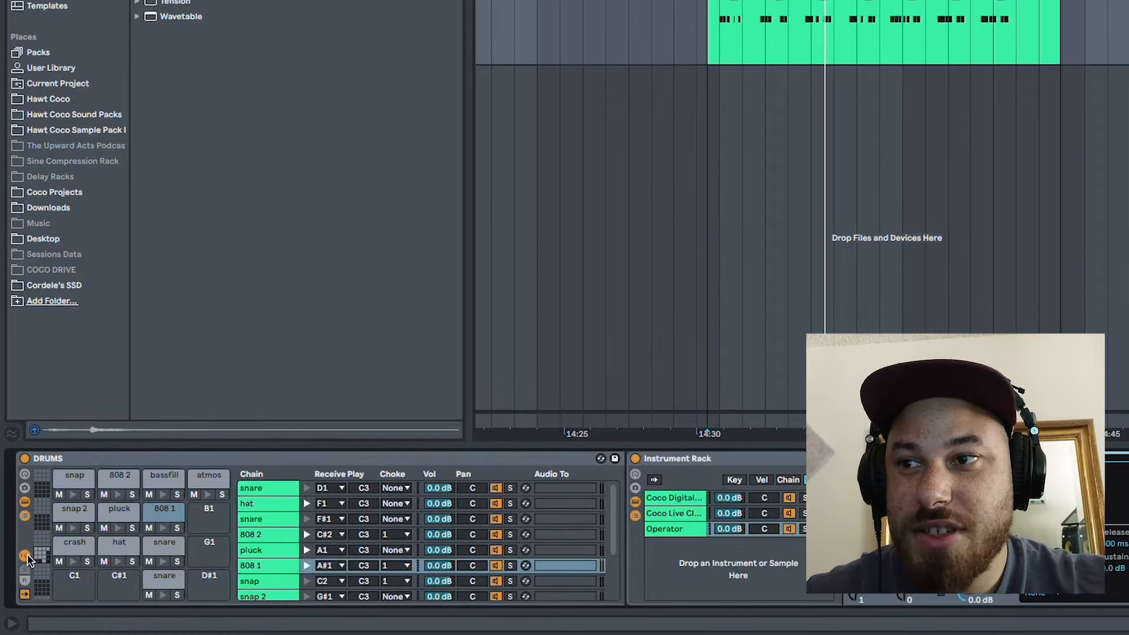
{"action": "left_click", "coordinate": [27, 554]}
{"action": "left_click", "coordinate": [27, 554]}
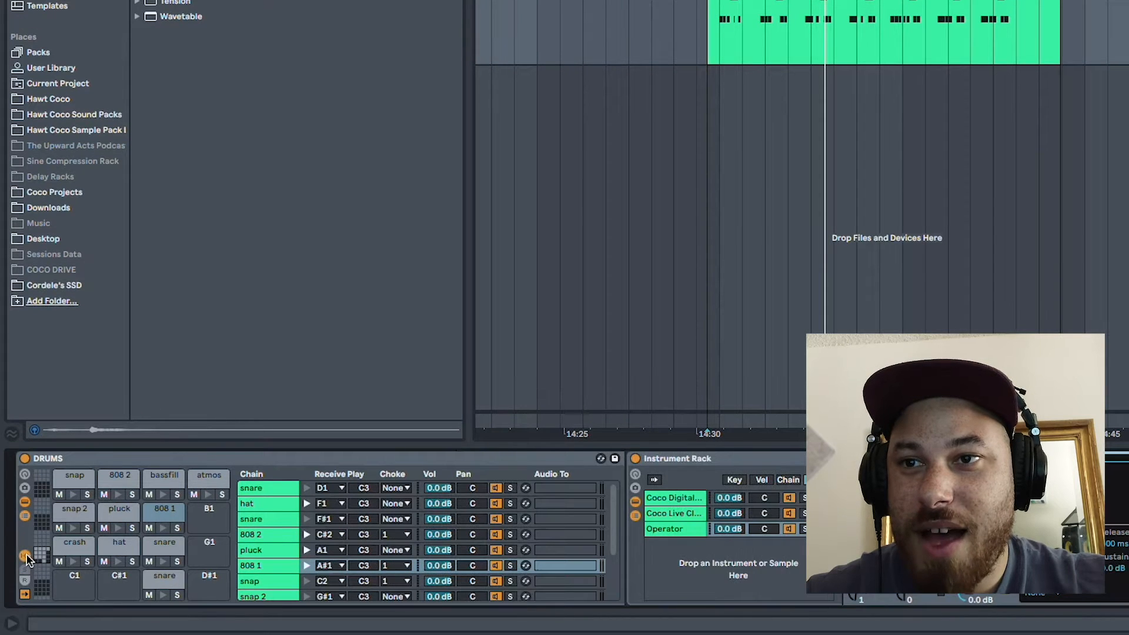
{"action": "left_click", "coordinate": [262, 567]}
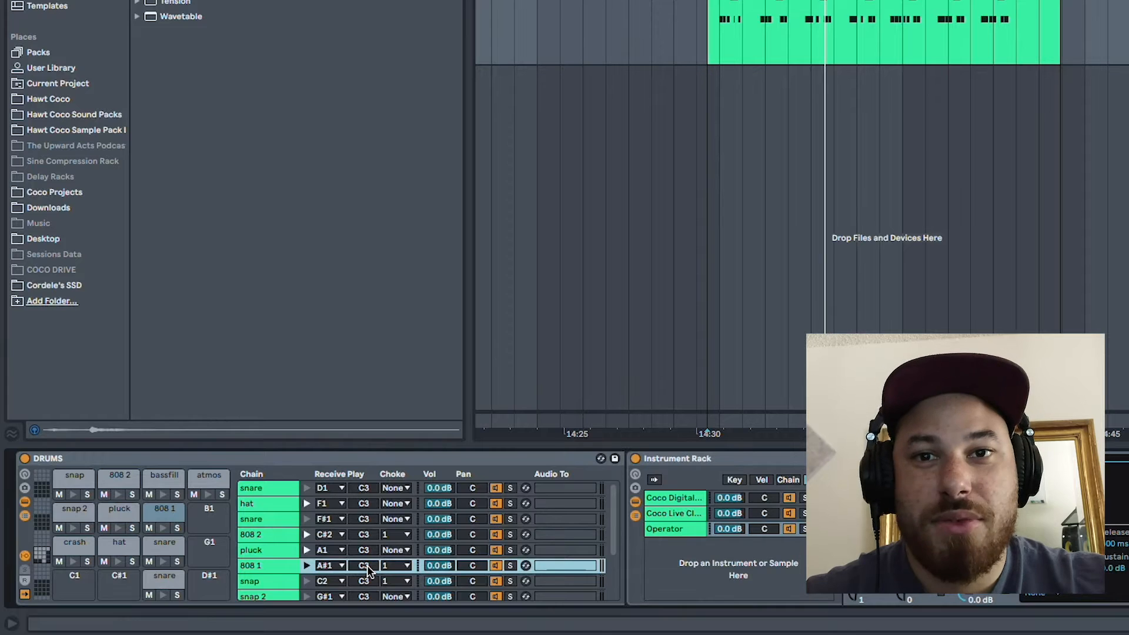
{"action": "left_click_drag", "start_coordinate": [366, 566], "coordinate": [366, 582]}
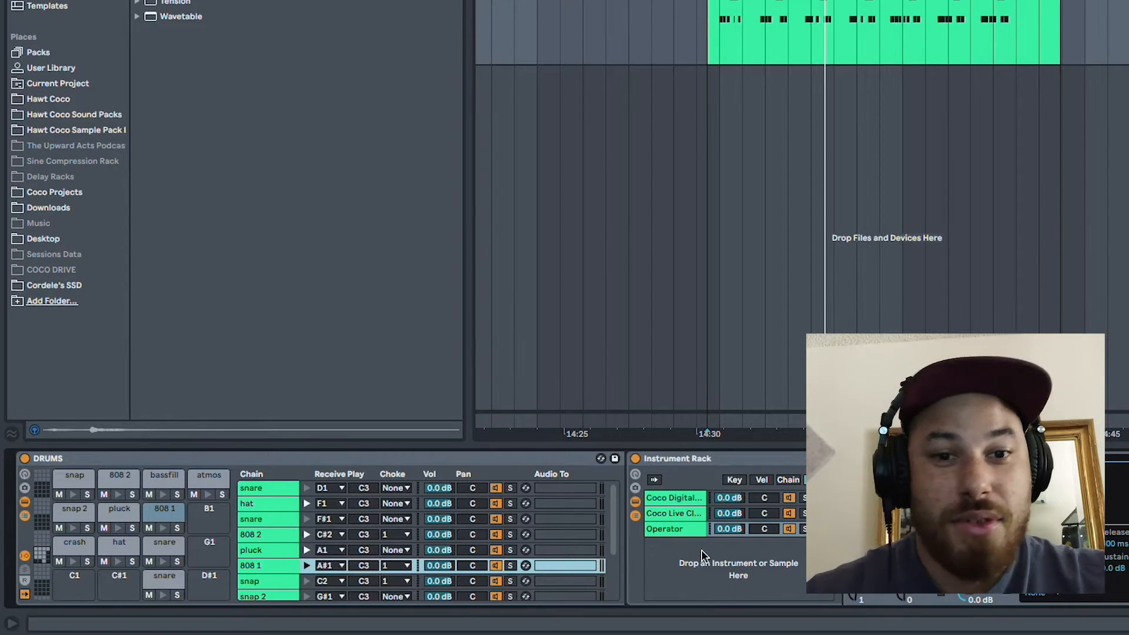
{"action": "left_click", "coordinate": [699, 515]}
{"action": "left_click", "coordinate": [679, 495]}
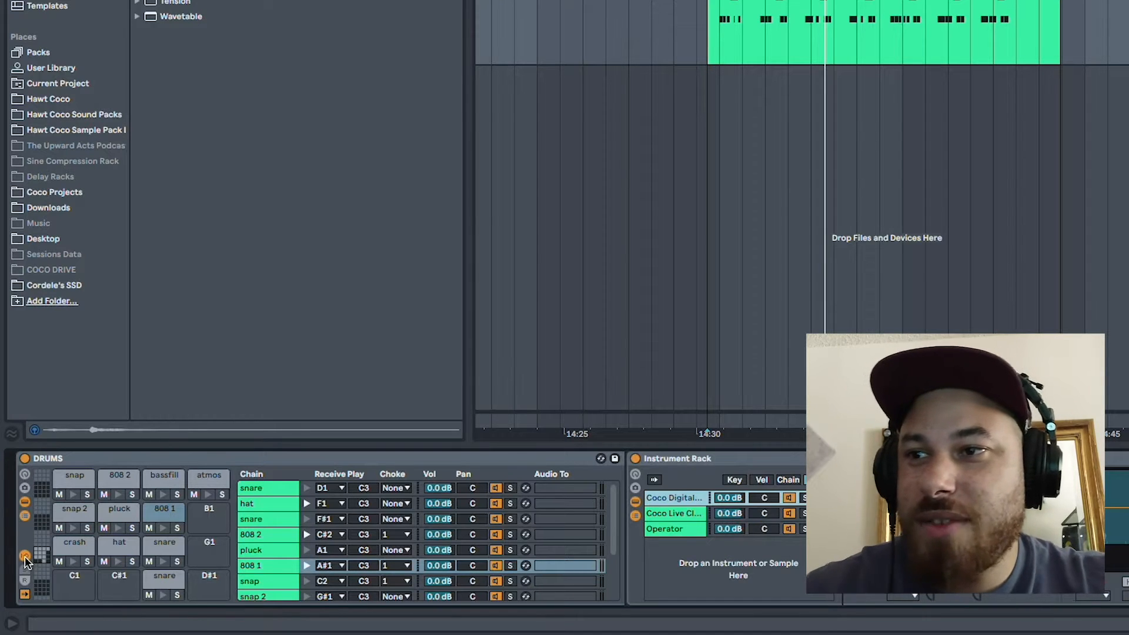
{"action": "left_click", "coordinate": [25, 517]}
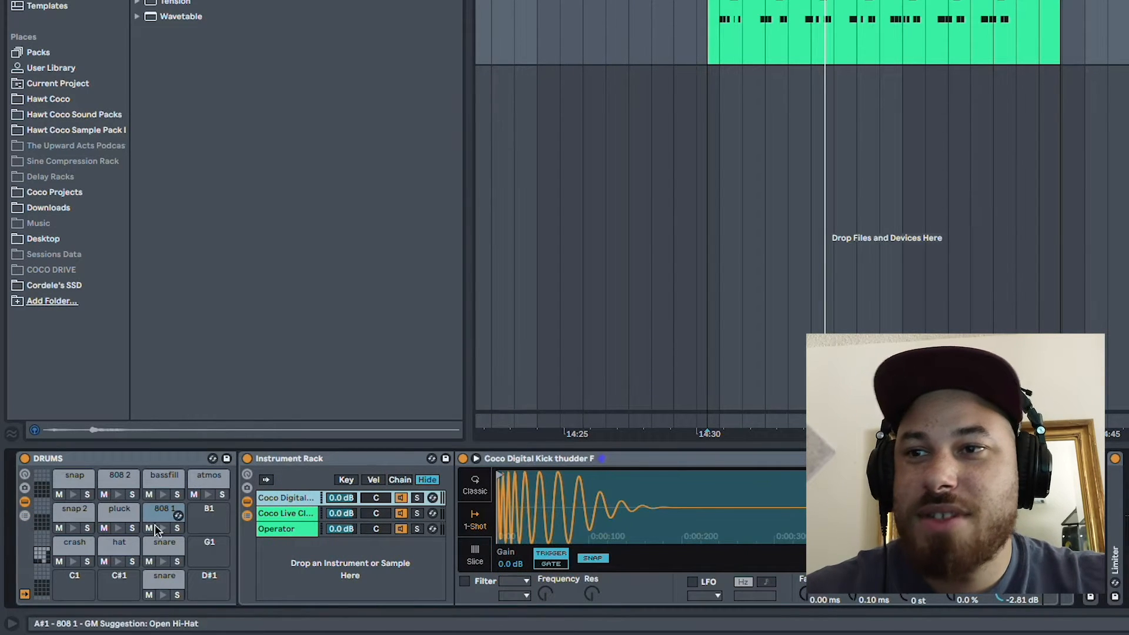
Step: Search the browser for "pitch" and insert the Pitch MIDI effect before Operator in the Operator chain
{"action": "left_click", "coordinate": [285, 529]}
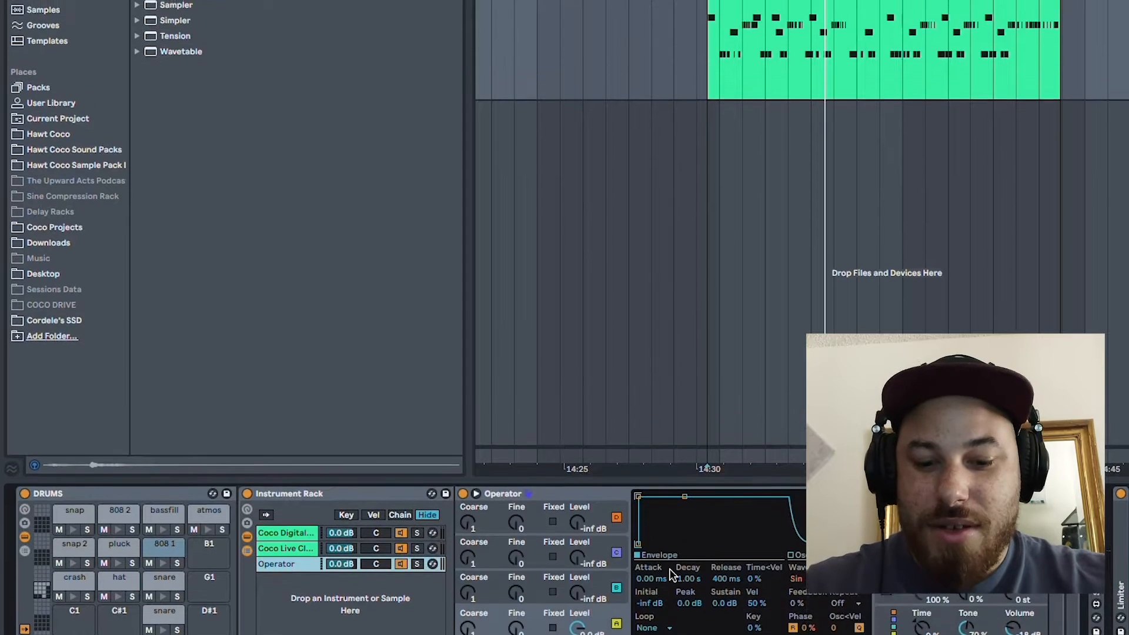
{"action": "key", "text": "super+f"}
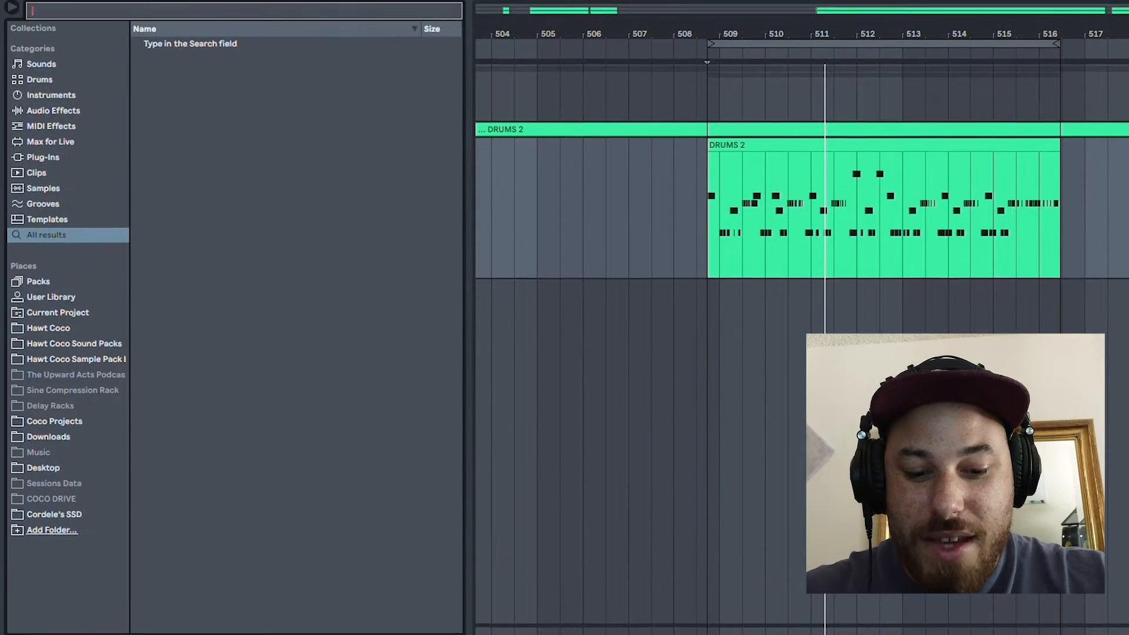
{"action": "type", "text": "pitch"}
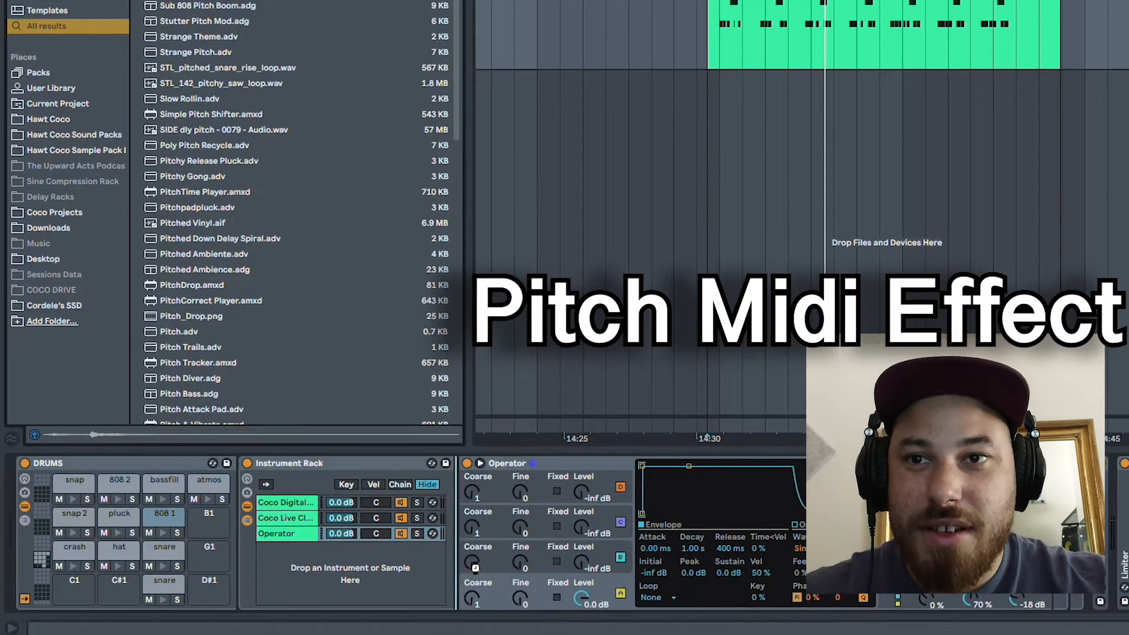
{"action": "left_click_drag", "start_coordinate": [475, 568], "coordinate": [475, 568]}
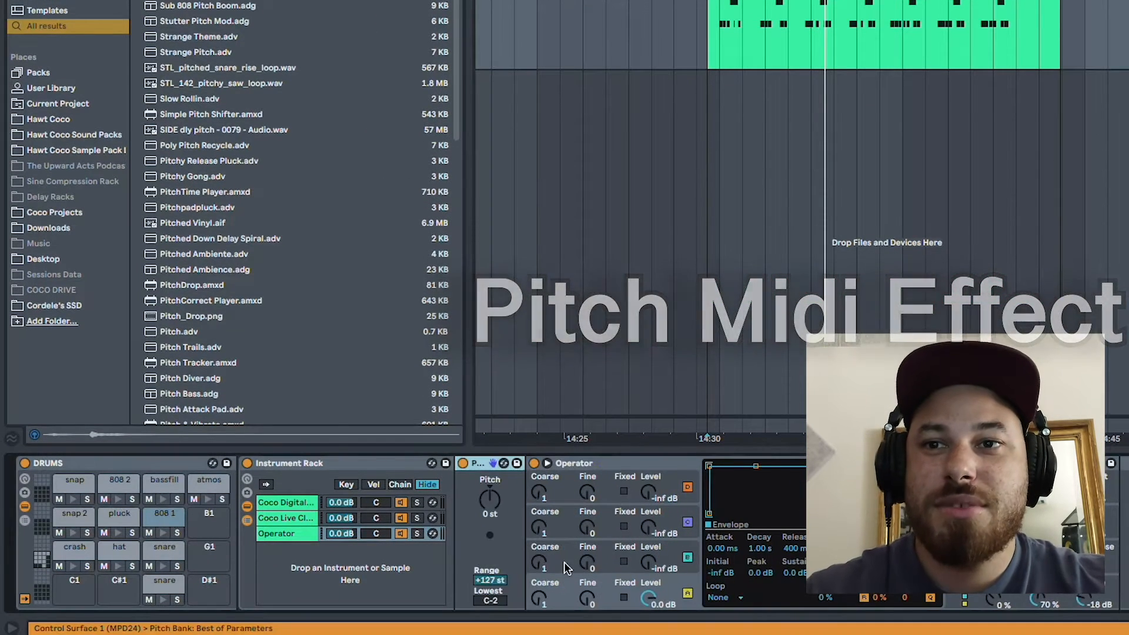
Step: Set the Pitch effect before Operator to -7 st and play the clip from its start
{"action": "left_click_drag", "start_coordinate": [490, 500], "coordinate": [490, 500]}
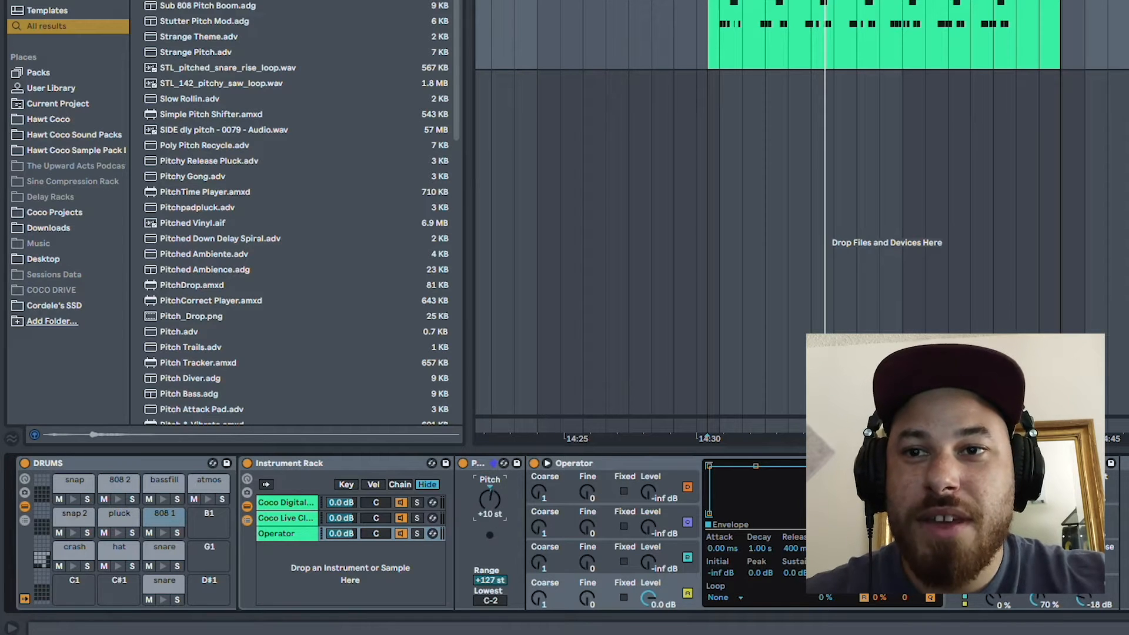
{"action": "left_click_drag", "start_coordinate": [492, 500], "coordinate": [491, 500]}
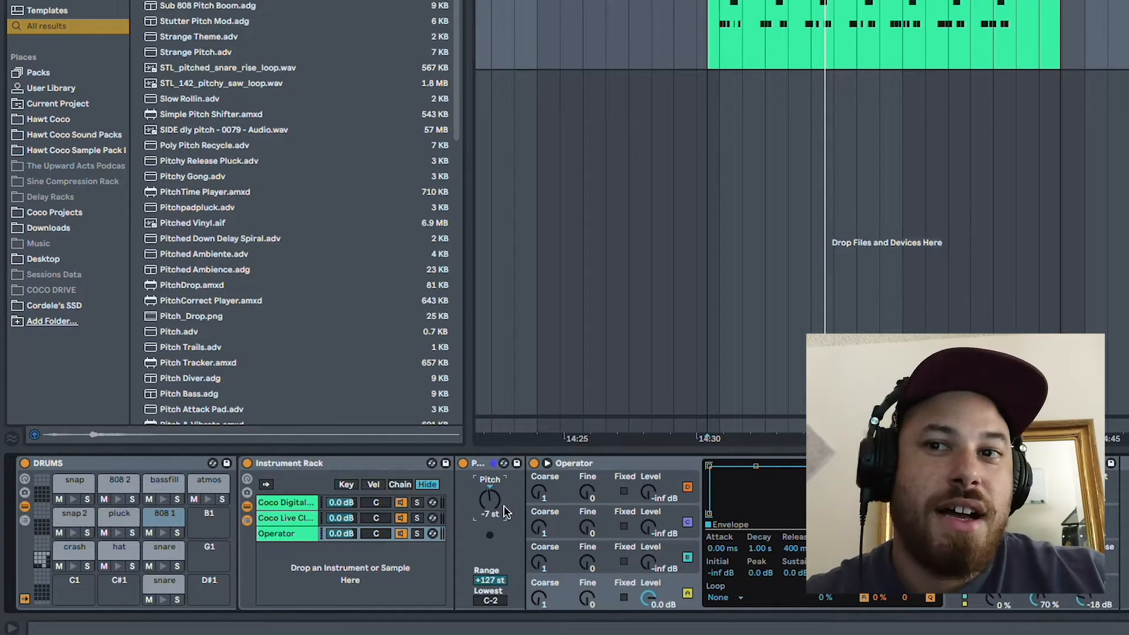
{"action": "left_click", "coordinate": [717, 44]}
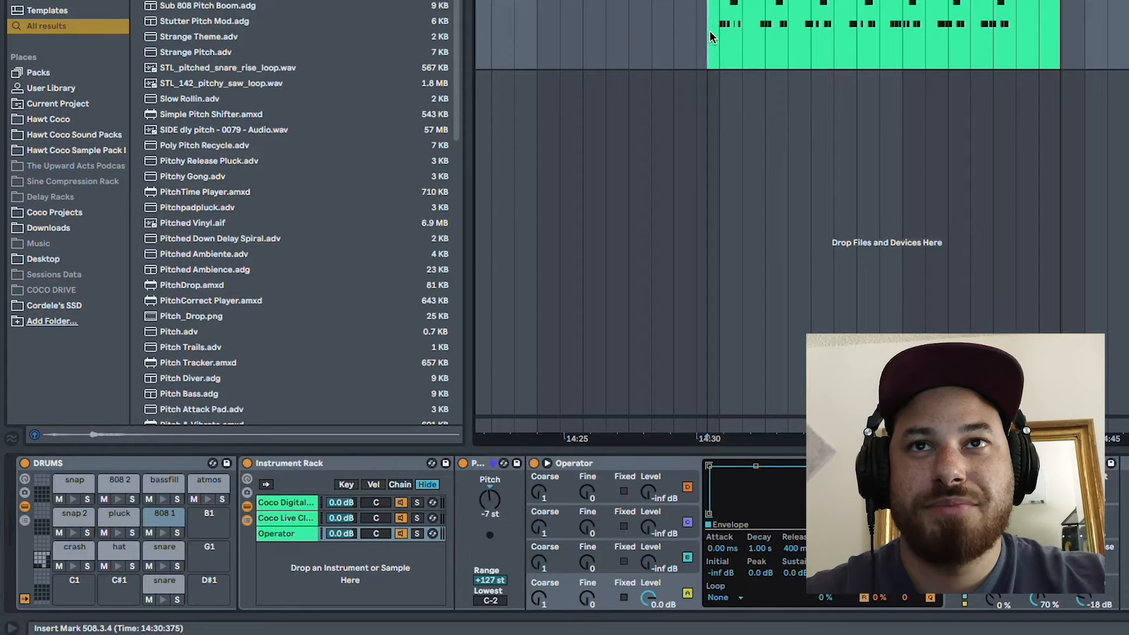
{"action": "key", "text": "space"}
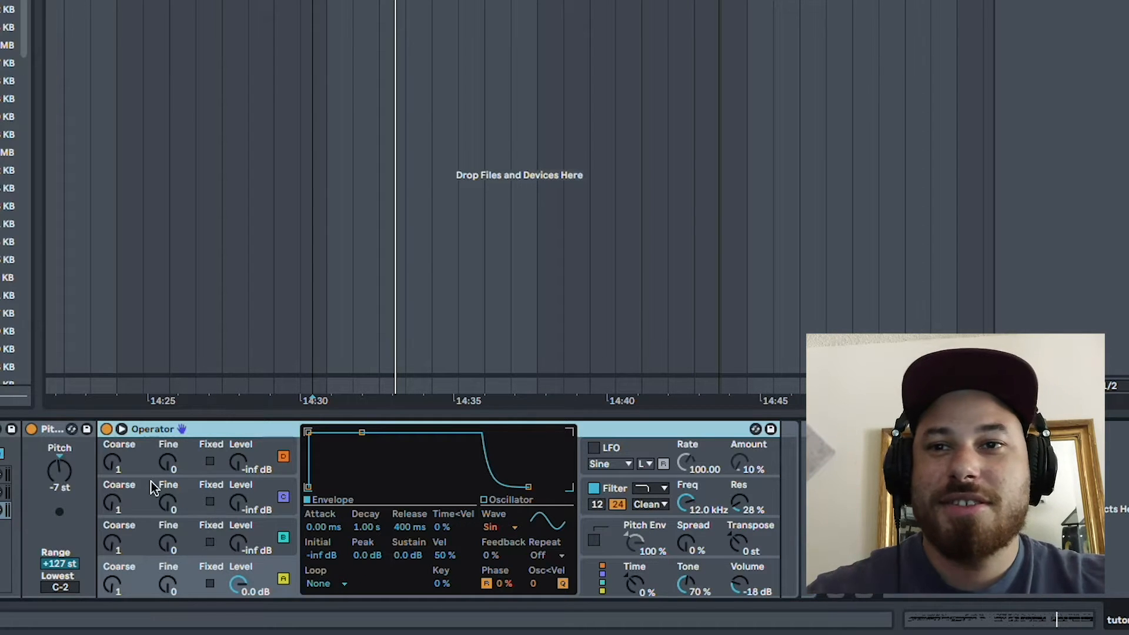
Step: Compare the Pitch effect with Operator's own pitch envelope and Transpose settings
{"action": "left_click", "coordinate": [58, 430]}
{"action": "left_click", "coordinate": [148, 431]}
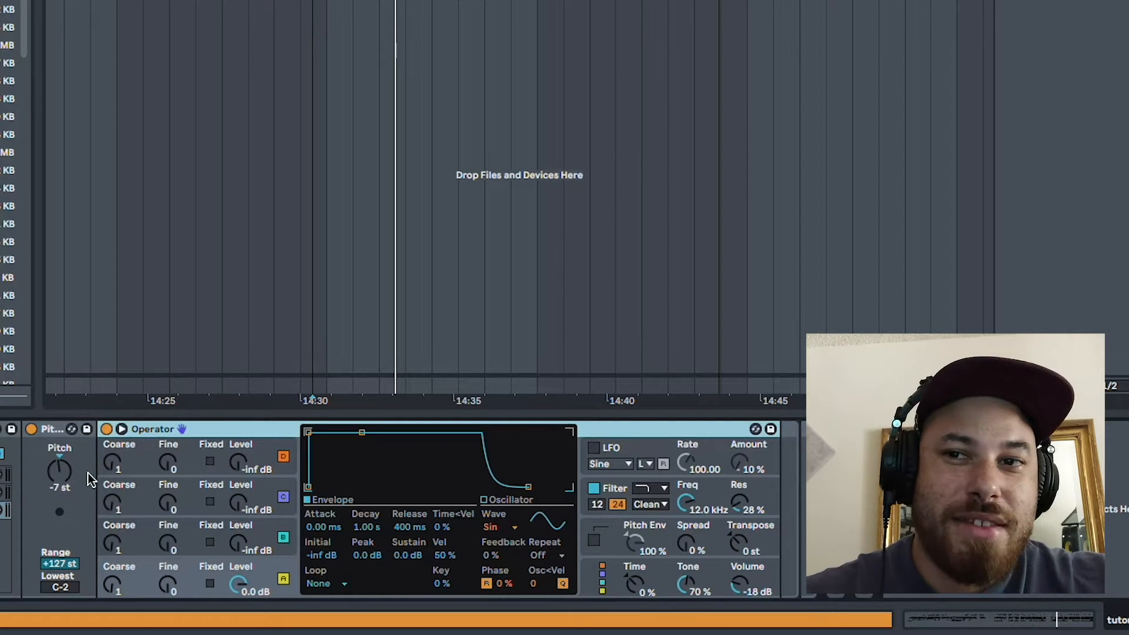
{"action": "left_click", "coordinate": [739, 542]}
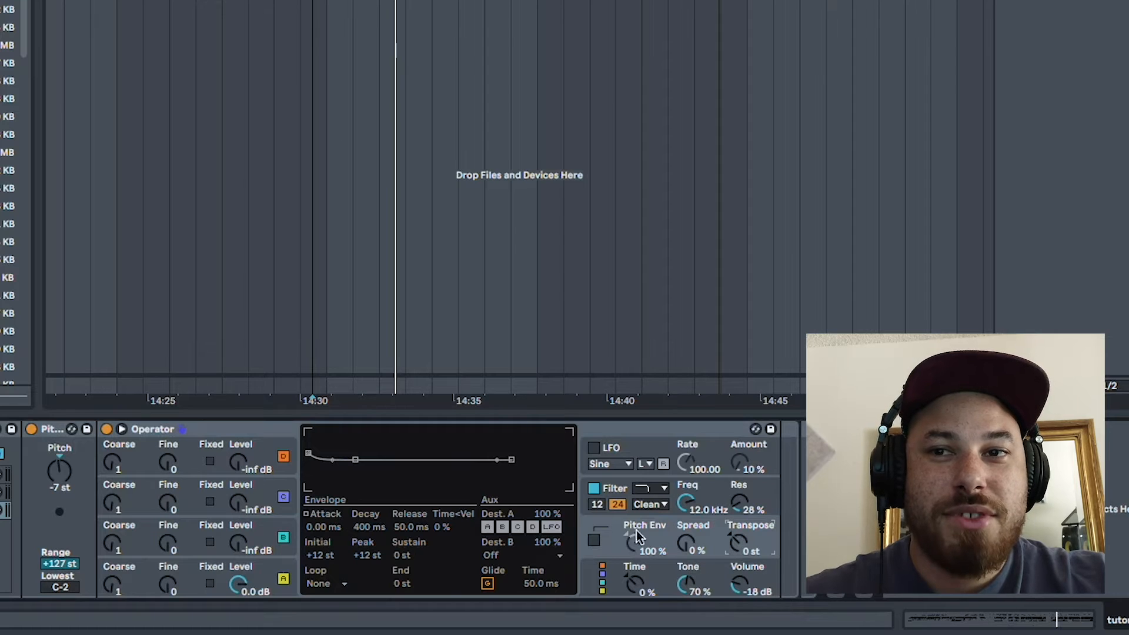
Step: Try a duplicated Pitch effect set to -12 st before Operator, and delete the duplicate
{"action": "left_click", "coordinate": [54, 429]}
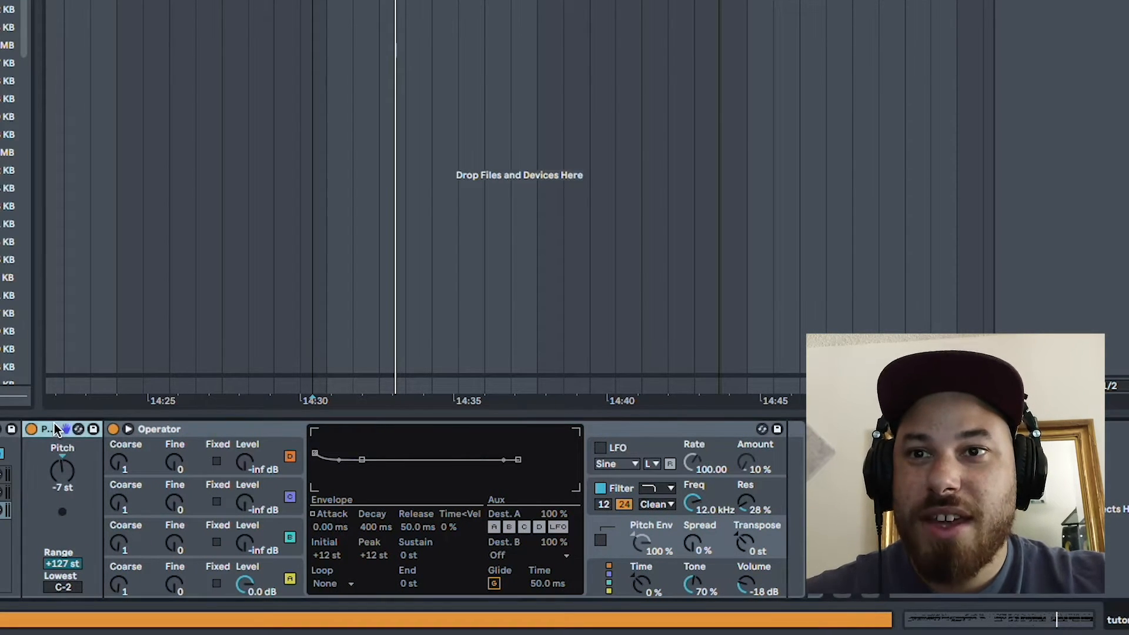
{"action": "key", "text": "super+d"}
{"action": "left_click", "coordinate": [136, 473]}
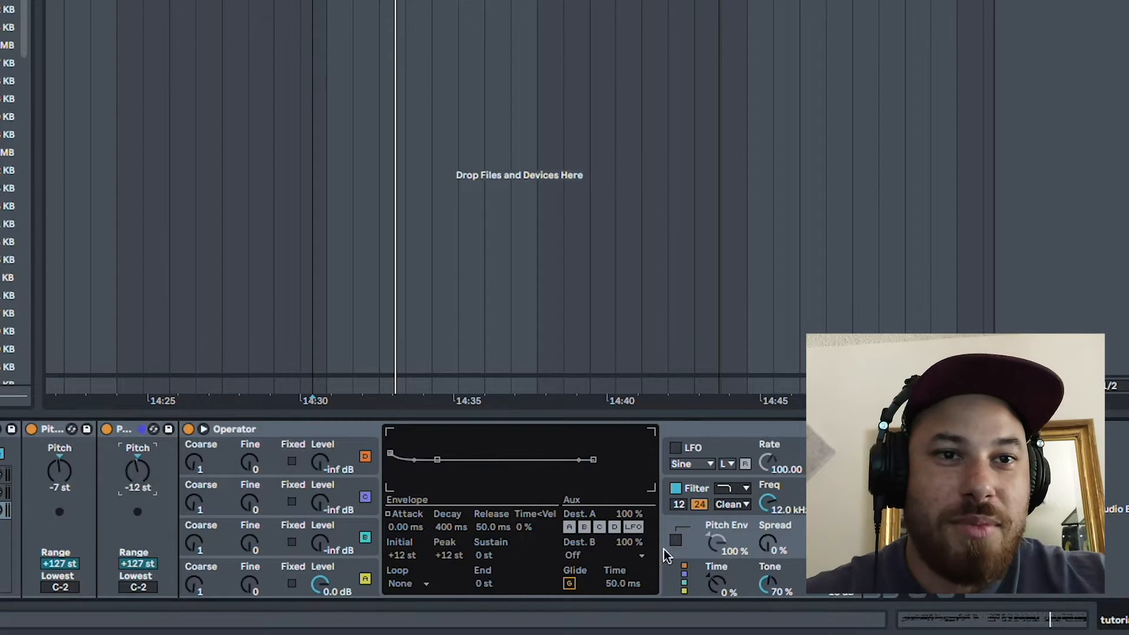
{"action": "left_click", "coordinate": [123, 429]}
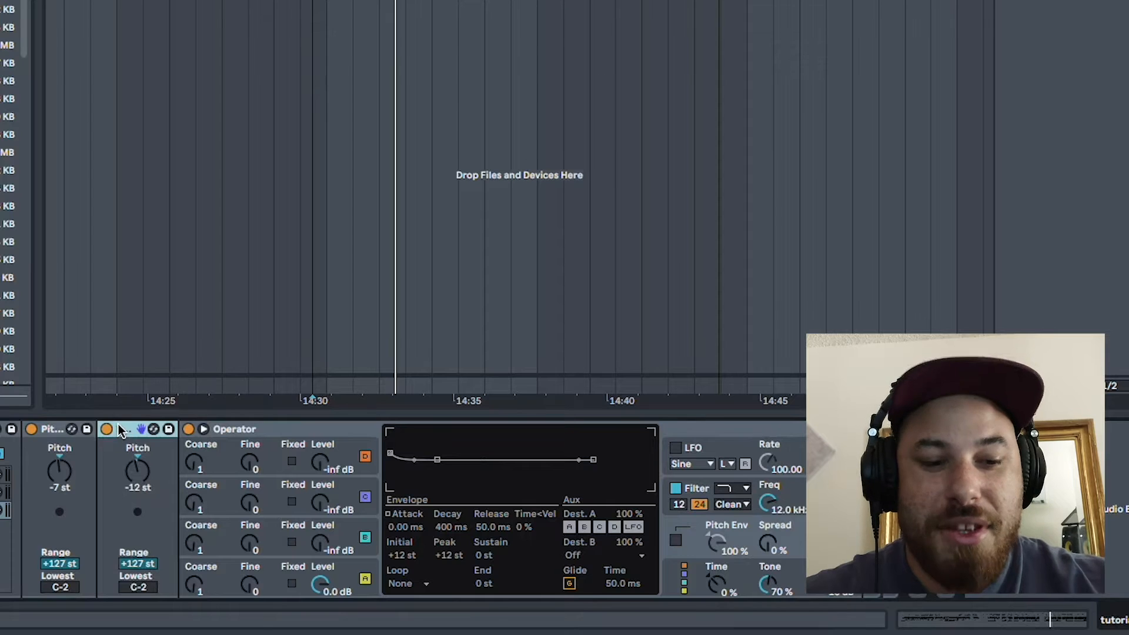
{"action": "key", "text": "Delete"}
Step: Set Operator's Transpose to -24 st, play the clip, and play it again with the Pitch effect selected
{"action": "left_click", "coordinate": [739, 545]}
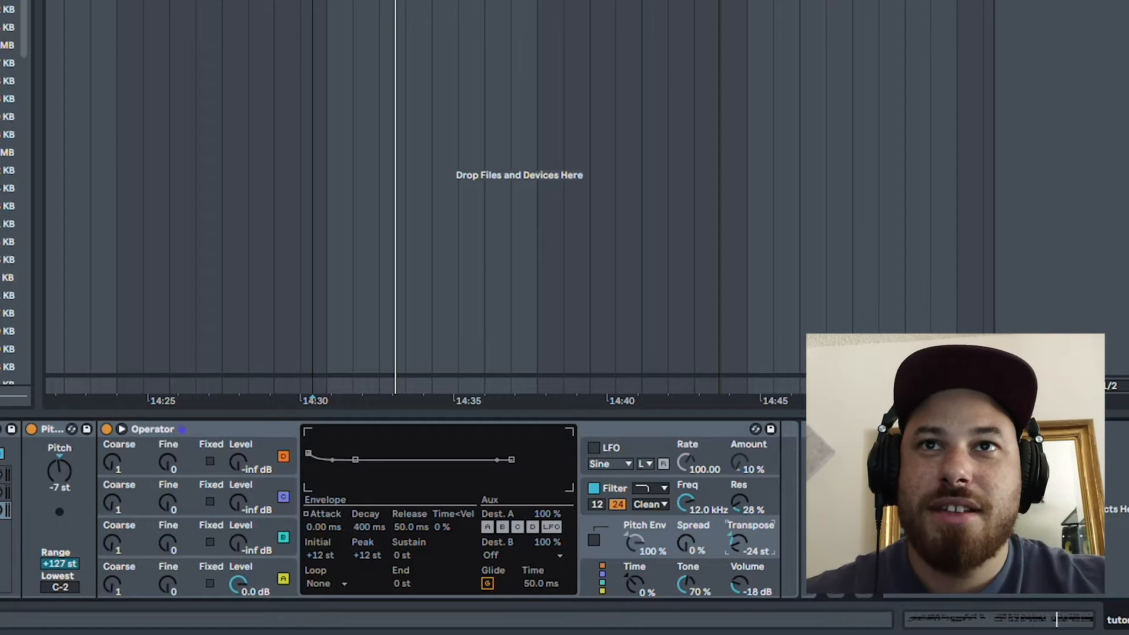
{"action": "key", "text": "space"}
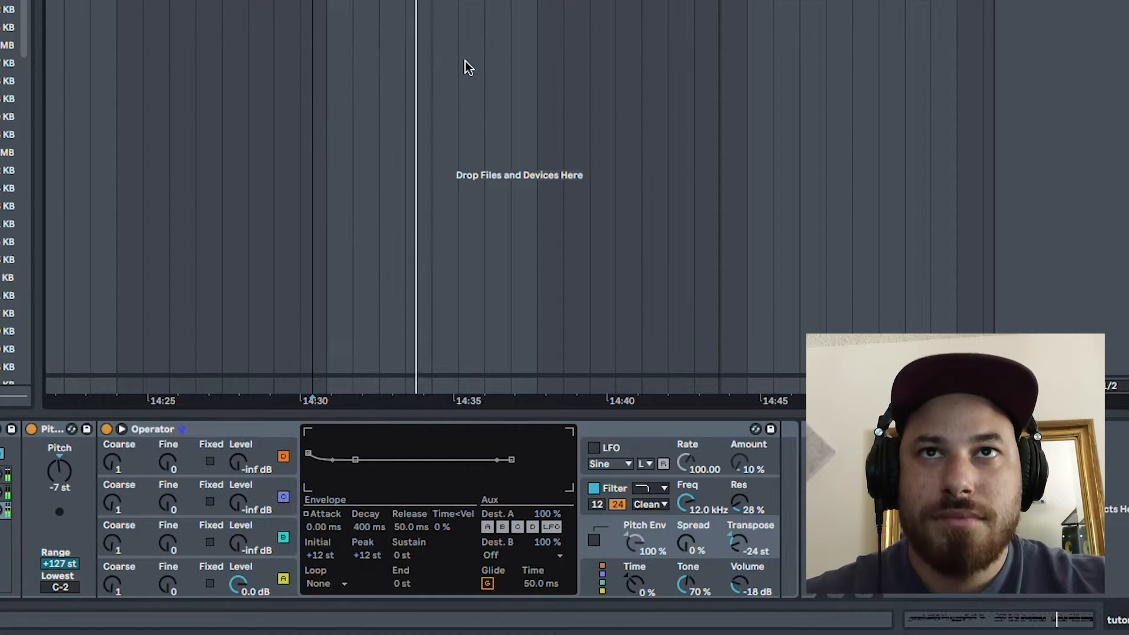
{"action": "key", "text": "space"}
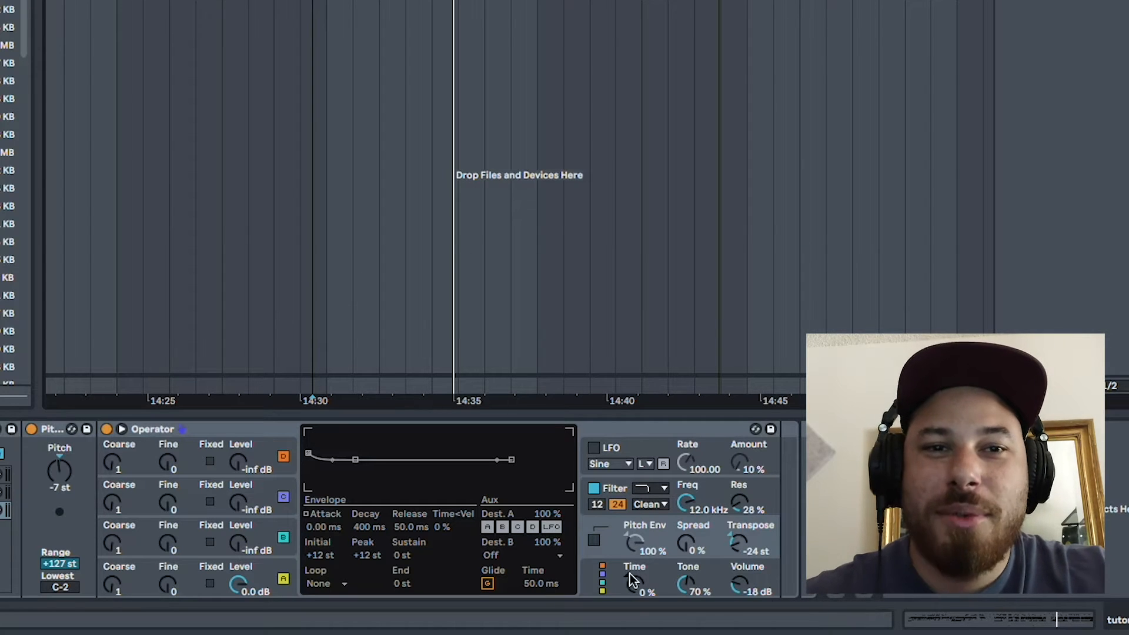
{"action": "left_click", "coordinate": [55, 428]}
{"action": "key", "text": "space"}
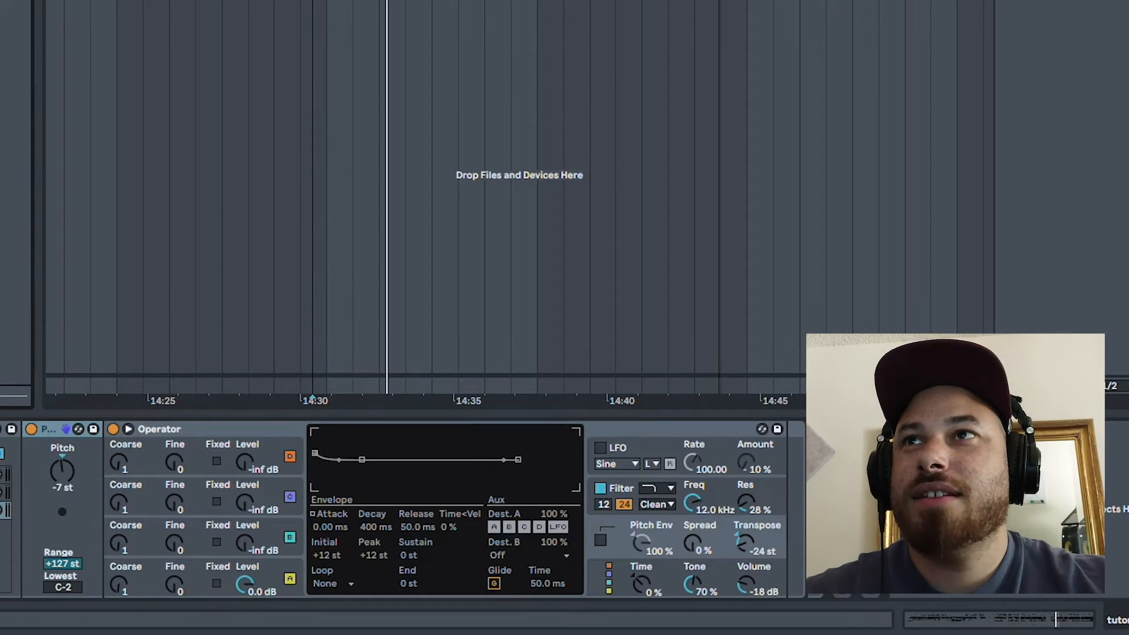
Step: Insert a Note Length MIDI effect before Operator and set its Length to 2.34 s while auditioning the clip
{"action": "left_click_drag", "start_coordinate": [1, 382], "coordinate": [97, 466]}
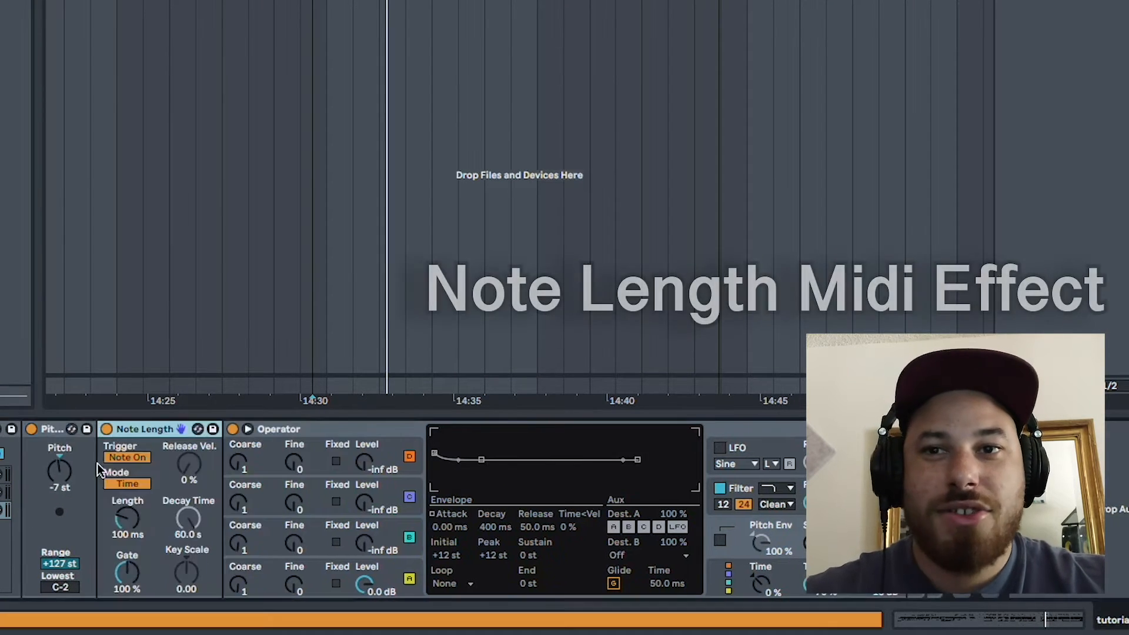
{"action": "left_click_drag", "start_coordinate": [121, 506], "coordinate": [122, 493]}
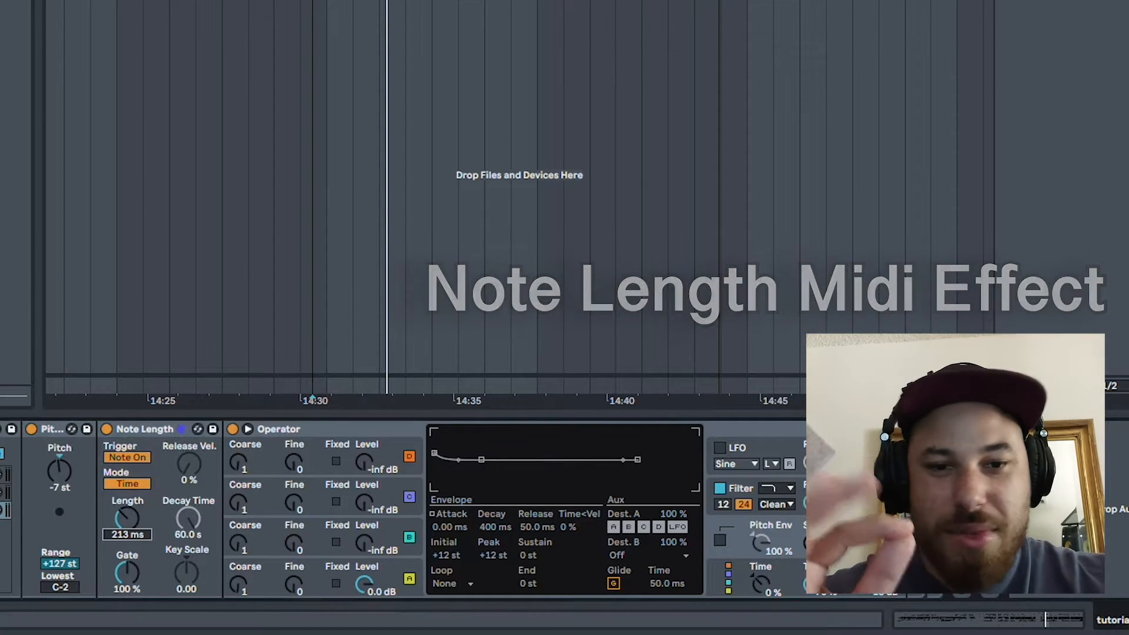
{"action": "left_click_drag", "start_coordinate": [121, 526], "coordinate": [127, 500]}
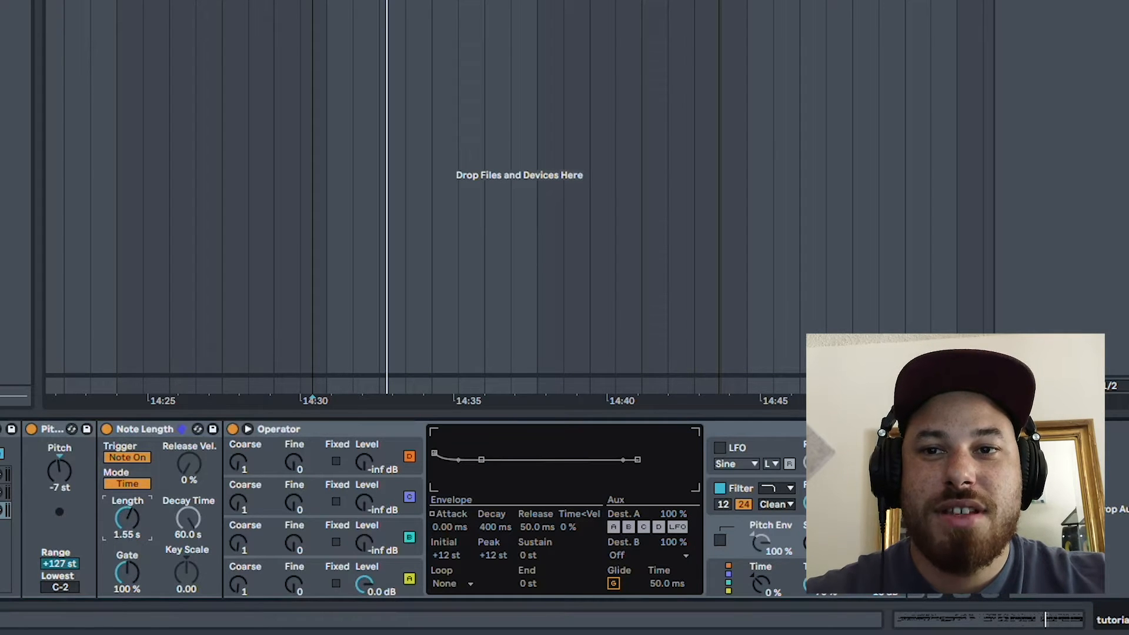
{"action": "key", "text": "space"}
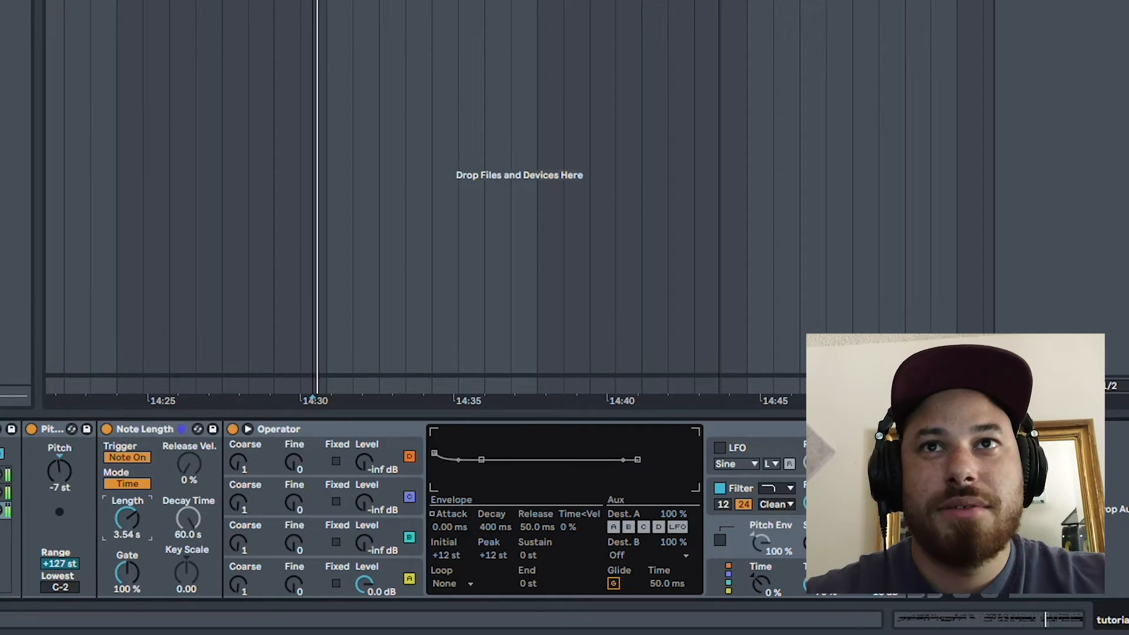
{"action": "left_click_drag", "start_coordinate": [121, 523], "coordinate": [122, 537]}
{"action": "left_click_drag", "start_coordinate": [126, 520], "coordinate": [126, 512]}
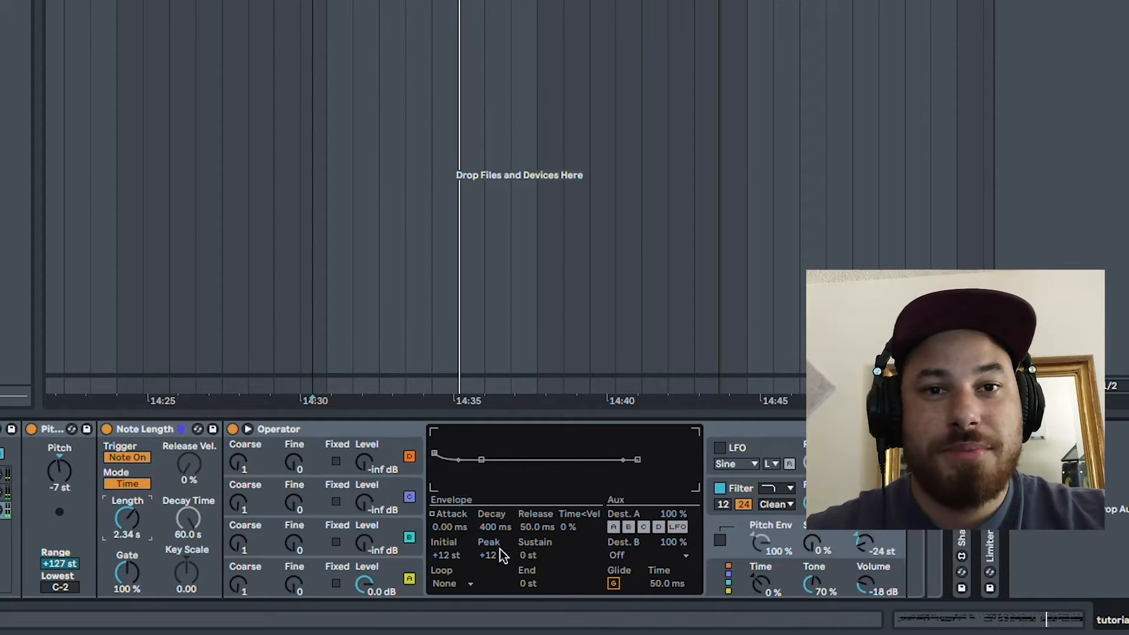
Step: Set Operator's oscillator B to 0.0 dB sustain and a level of -21 dB while playing the clip
{"action": "left_click_drag", "start_coordinate": [364, 543], "coordinate": [365, 552]}
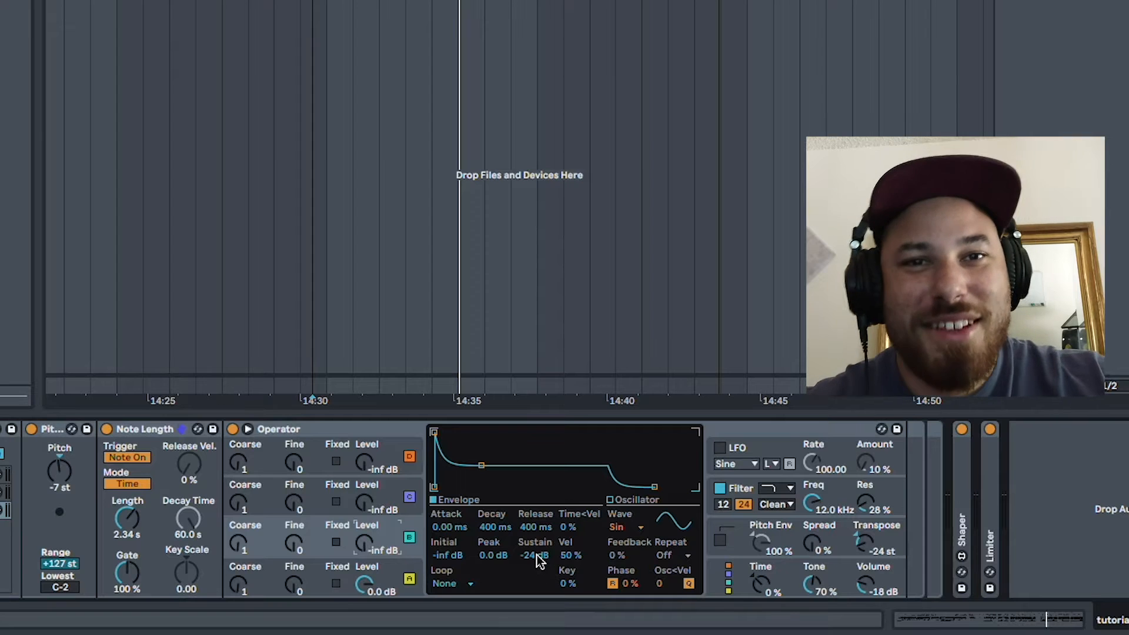
{"action": "left_click_drag", "start_coordinate": [536, 555], "coordinate": [536, 534]}
{"action": "left_click_drag", "start_coordinate": [364, 544], "coordinate": [364, 536]}
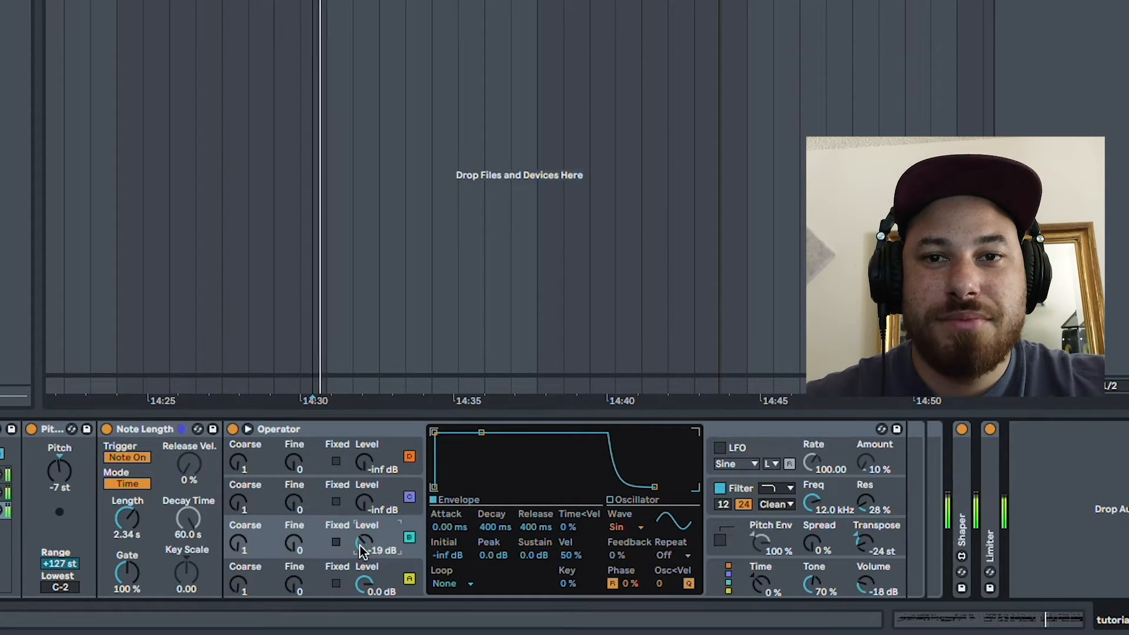
{"action": "left_click_drag", "start_coordinate": [364, 536], "coordinate": [364, 540]}
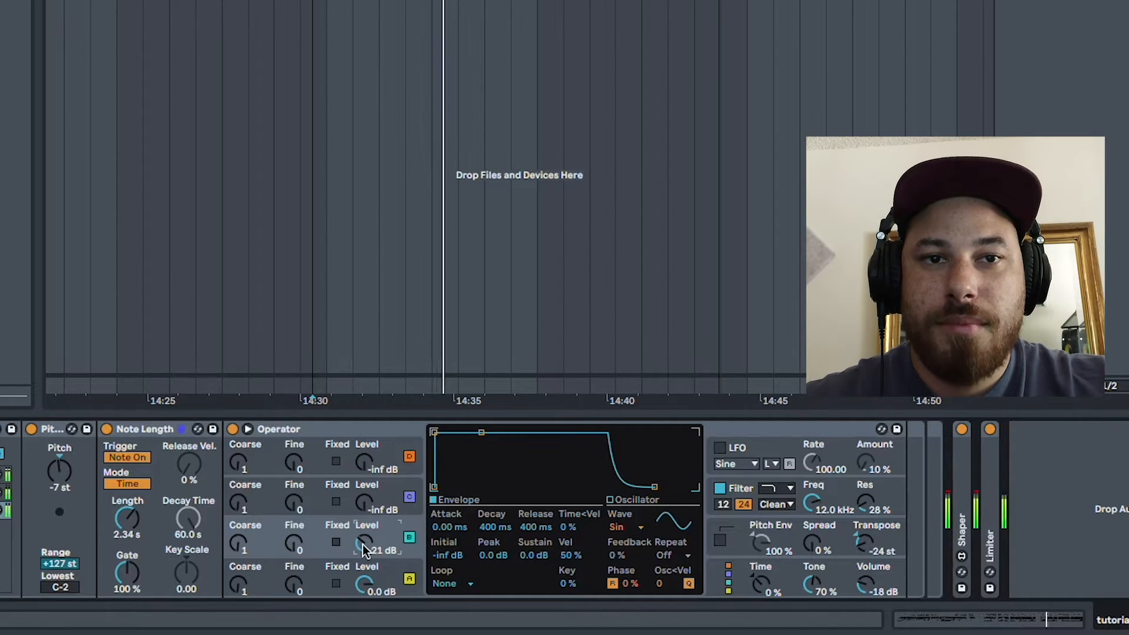
{"action": "key", "text": "space"}
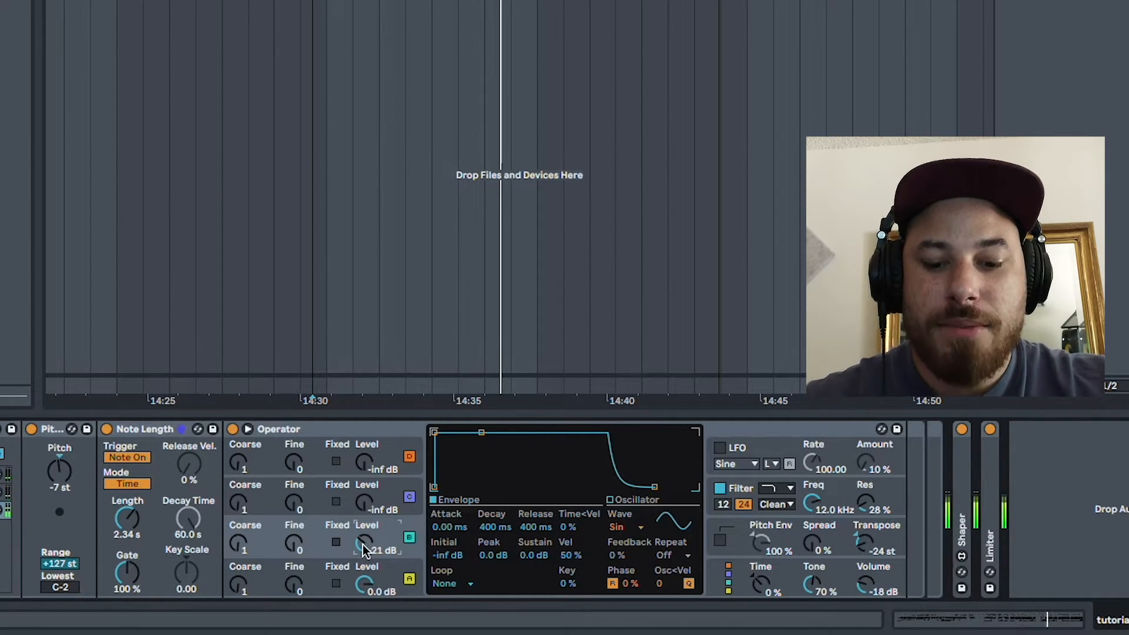
{"action": "left_click", "coordinate": [366, 553]}
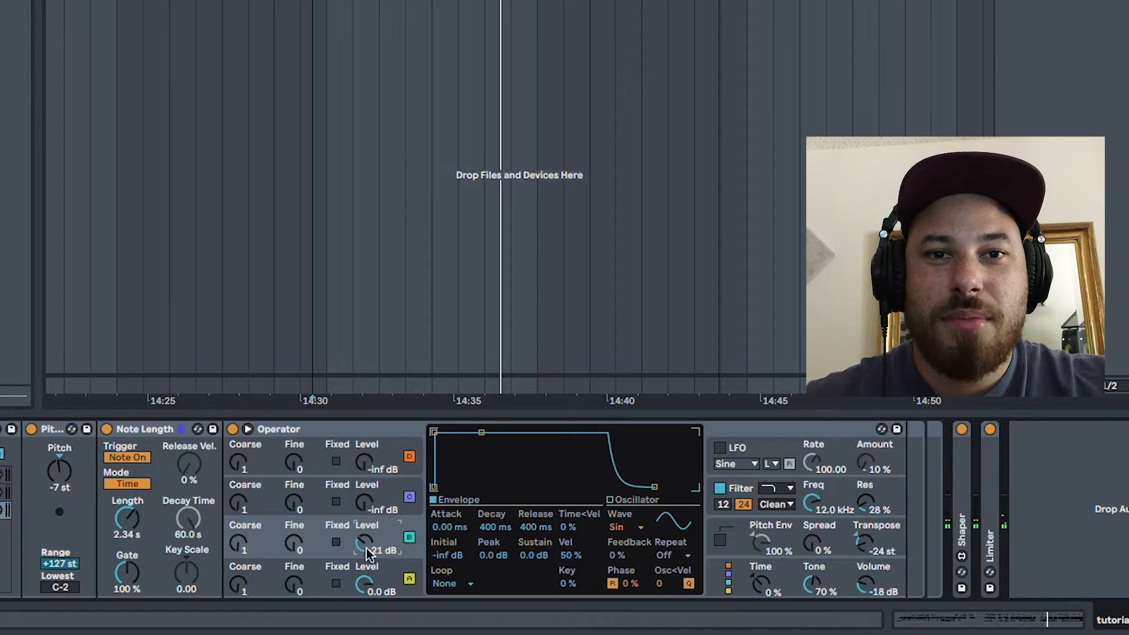
Step: Shape oscillator B's envelope with -inf dB sustain and a 9.06 s decay, and check Operator's global settings
{"action": "left_click_drag", "start_coordinate": [541, 552], "coordinate": [541, 612]}
{"action": "left_click_drag", "start_coordinate": [483, 525], "coordinate": [442, 473]}
{"action": "left_click_drag", "start_coordinate": [492, 527], "coordinate": [416, 535]}
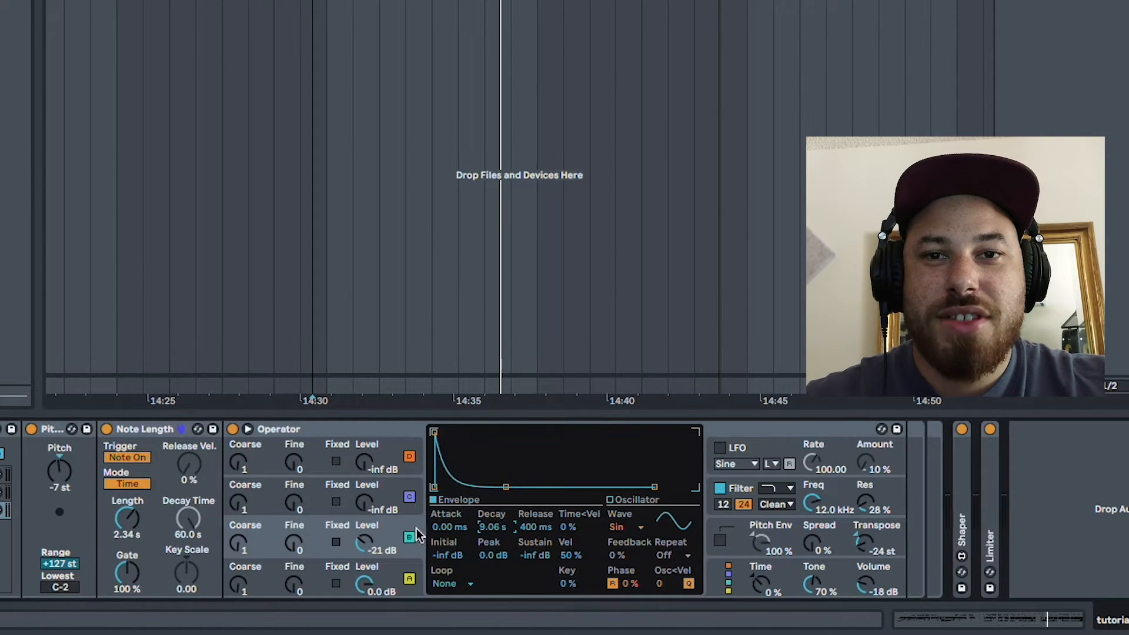
{"action": "left_click", "coordinate": [729, 567]}
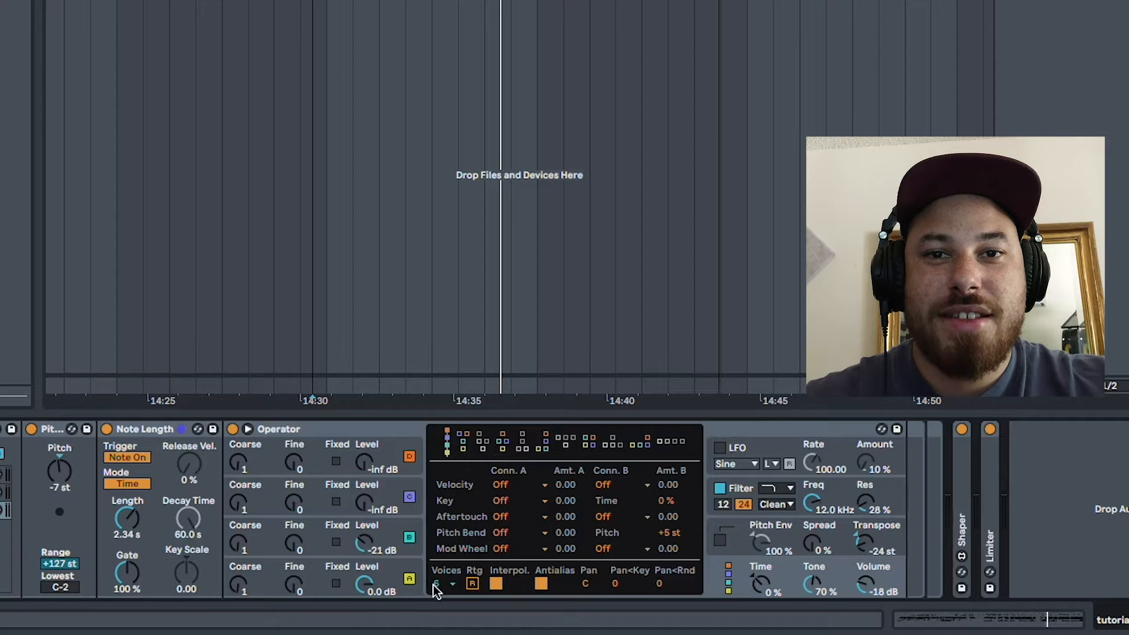
{"action": "left_click", "coordinate": [422, 536]}
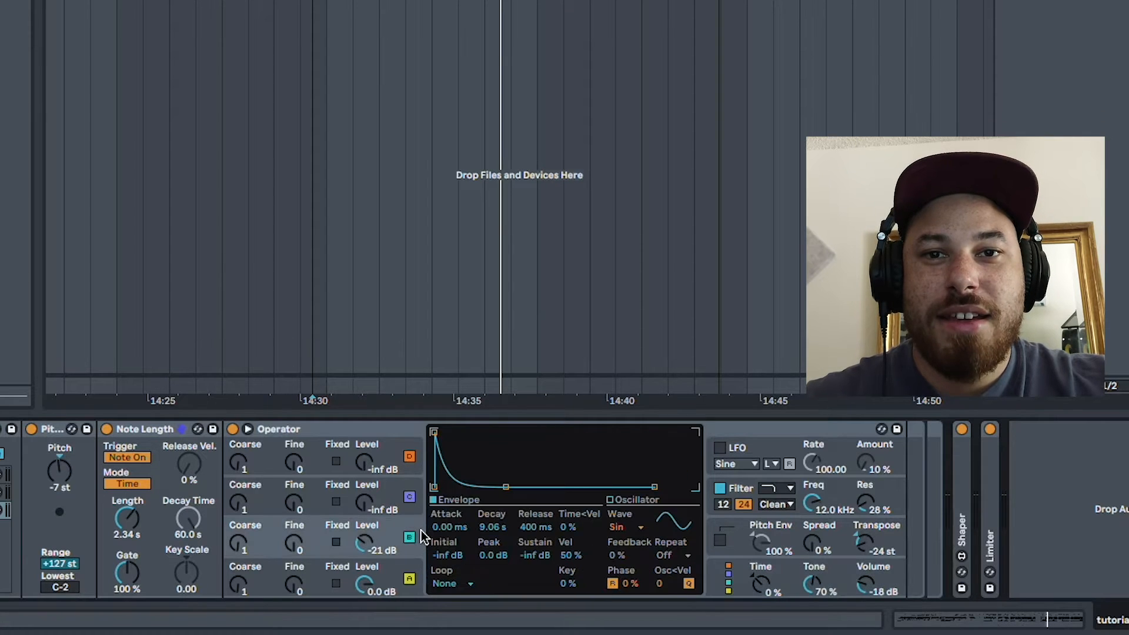
Step: Check oscillator A's envelope and raise oscillator B's level to -18 dB while the clip plays
{"action": "left_click", "coordinate": [416, 569]}
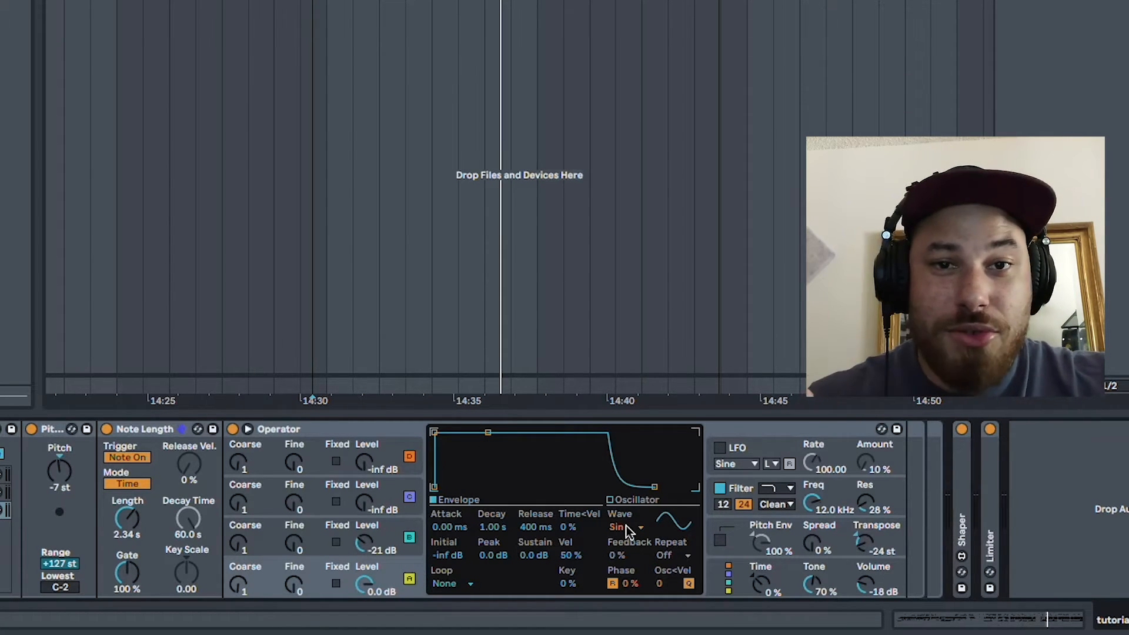
{"action": "left_click", "coordinate": [365, 543]}
{"action": "left_click", "coordinate": [402, 574]}
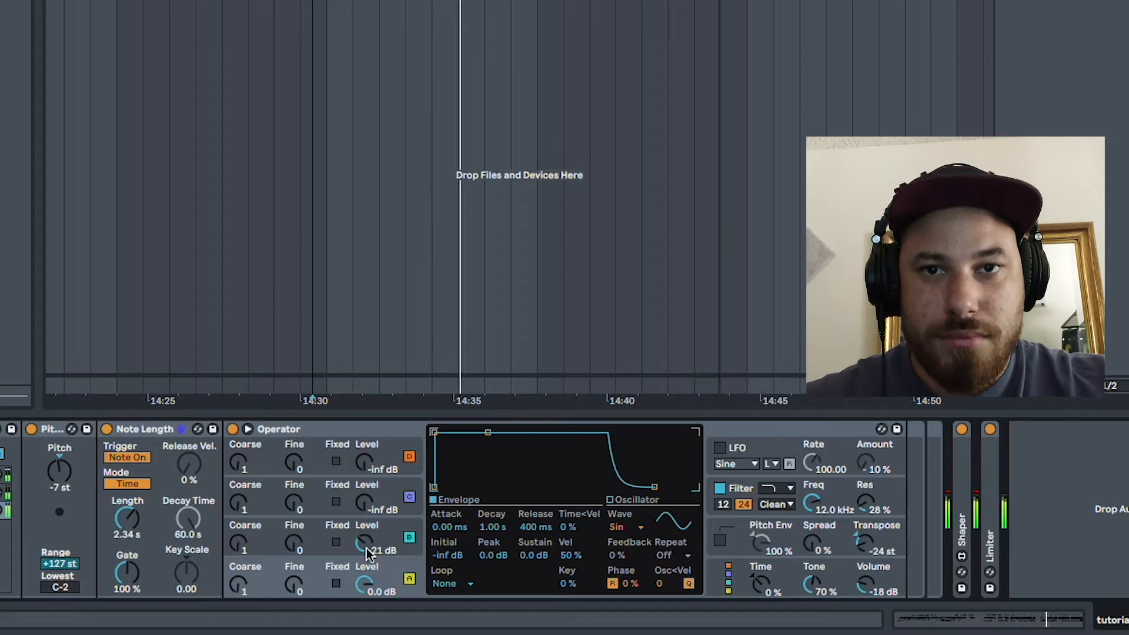
{"action": "left_click_drag", "start_coordinate": [364, 546], "coordinate": [366, 542]}
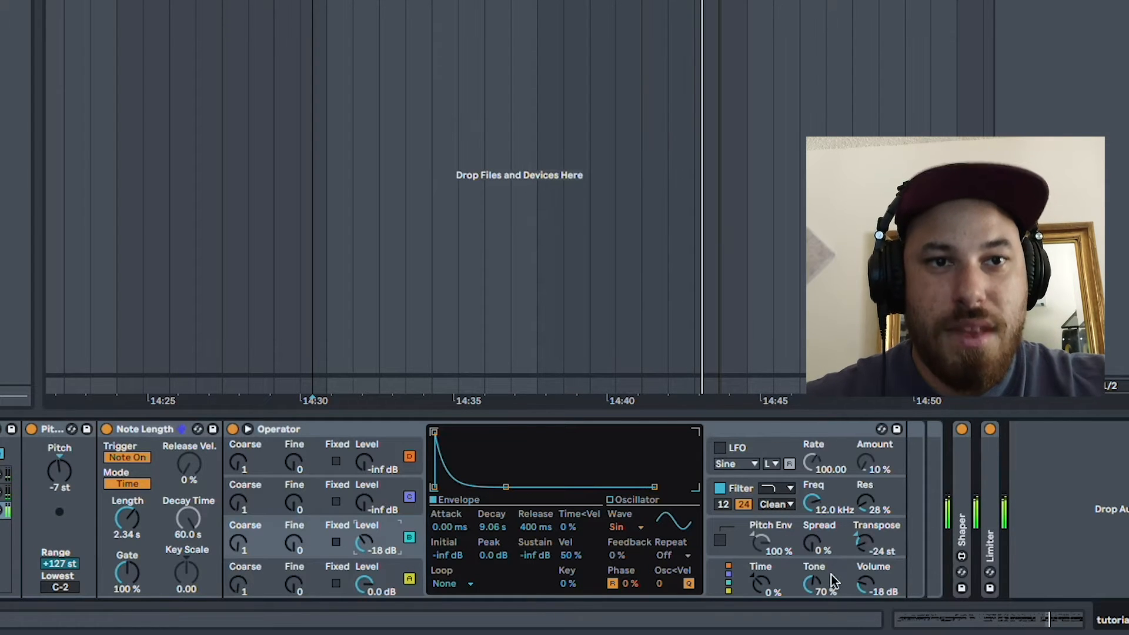
Step: Set Operator's Tone to 100 % and the Note Length effect's Length to 2.82 s
{"action": "left_click_drag", "start_coordinate": [815, 588], "coordinate": [814, 581]}
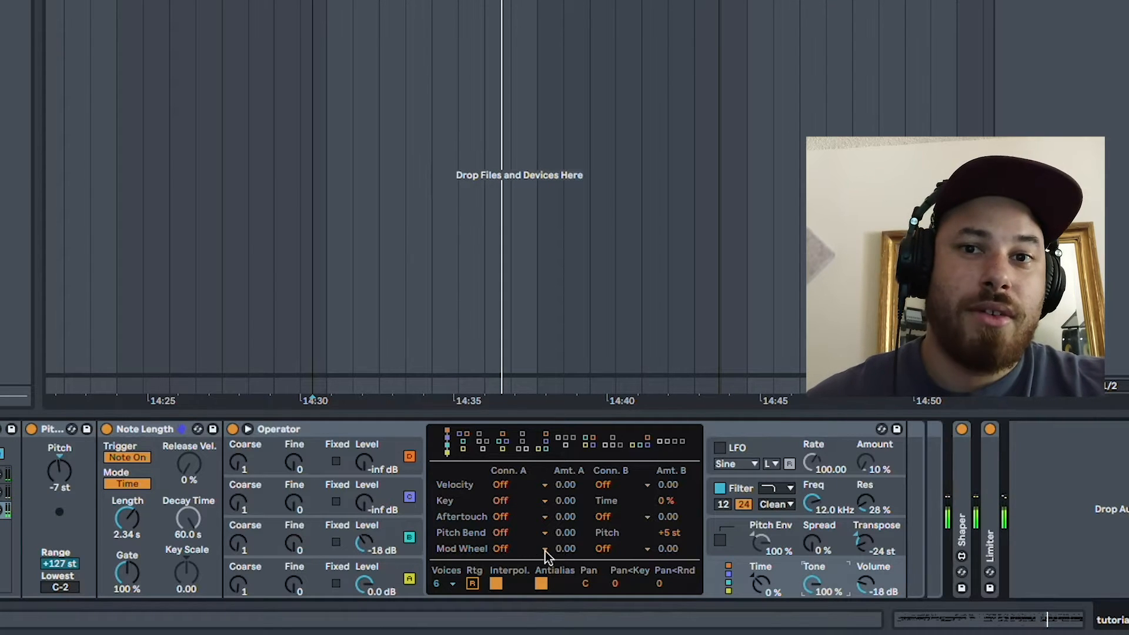
{"action": "left_click", "coordinate": [411, 575]}
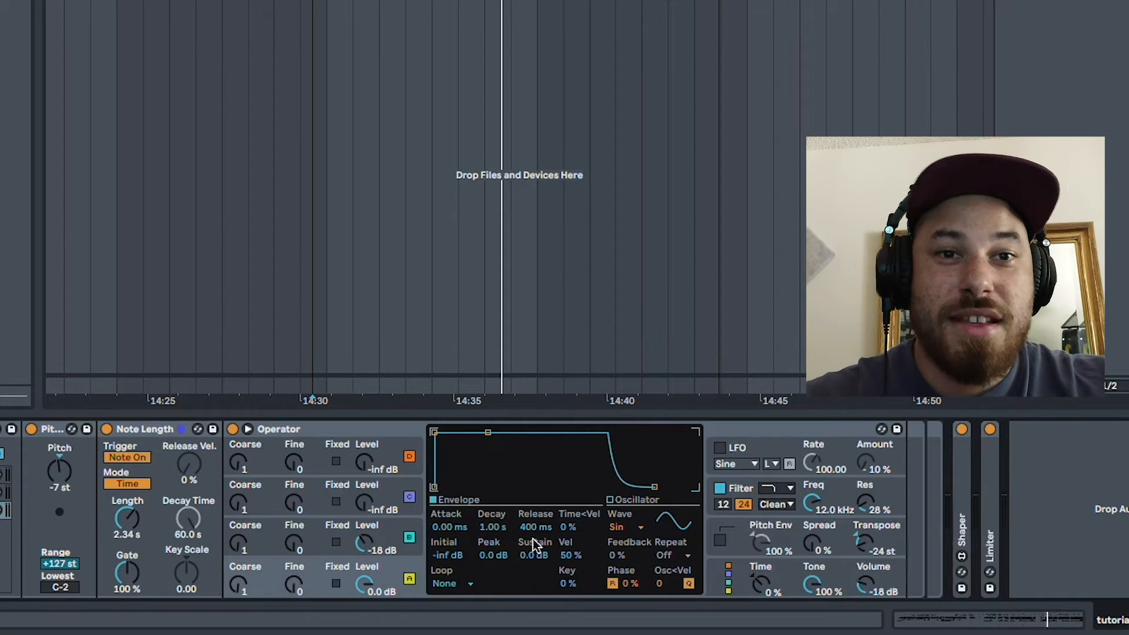
{"action": "left_click_drag", "start_coordinate": [127, 529], "coordinate": [127, 520]}
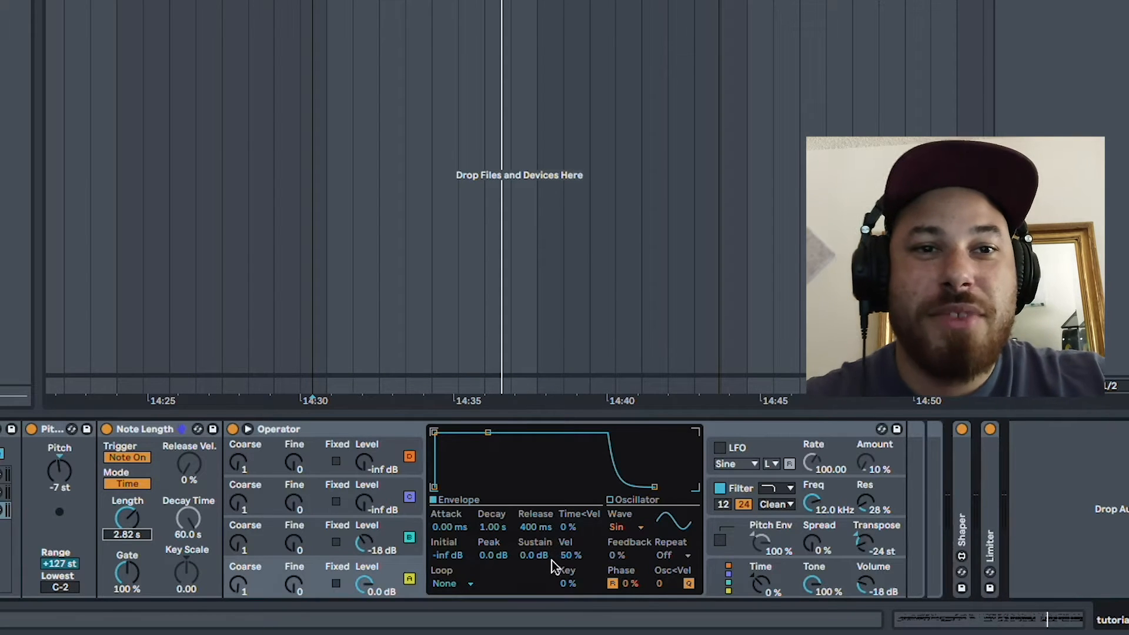
Step: Enable Operator's pitch envelope and set its decay to 376 ms, trying longer decays during playback
{"action": "left_click", "coordinate": [729, 546]}
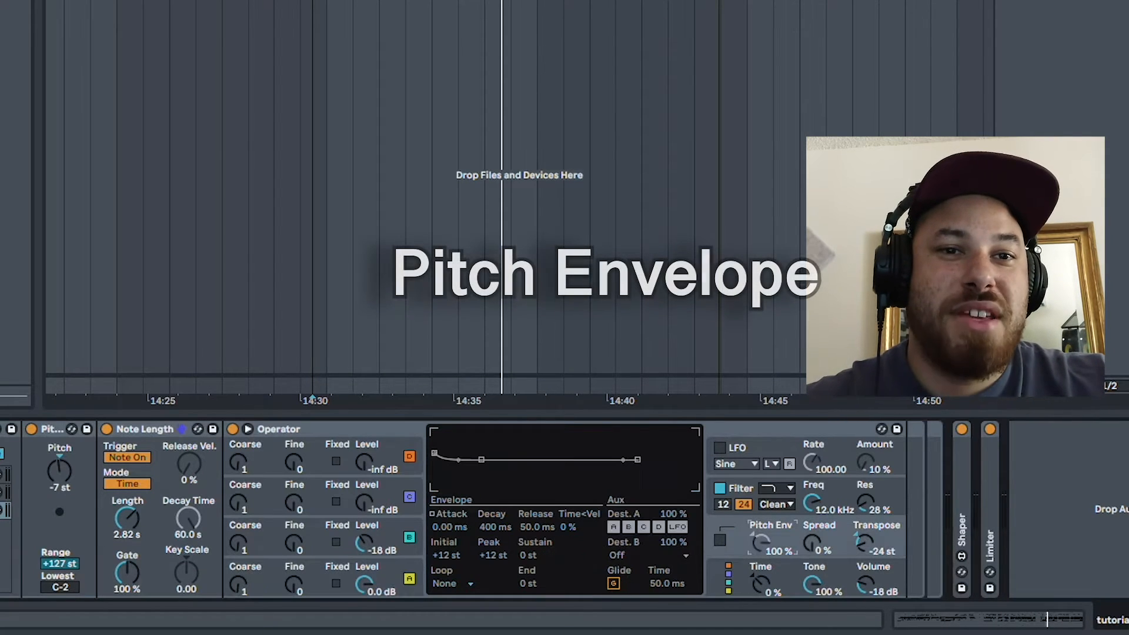
{"action": "left_click", "coordinate": [721, 541]}
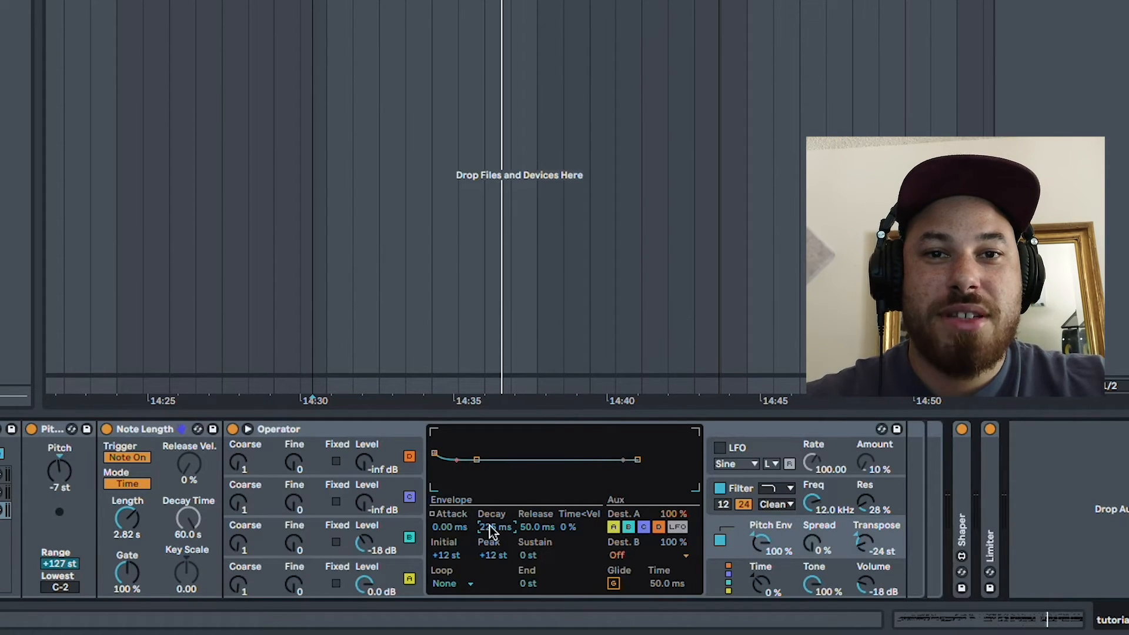
{"action": "key", "text": "space"}
{"action": "mouse_move", "coordinate": [490, 526]}
{"action": "left_mouse_down"}
{"action": "mouse_move", "coordinate": [490, 502]}
{"action": "mouse_move", "coordinate": [490, 537]}
{"action": "left_mouse_up"}
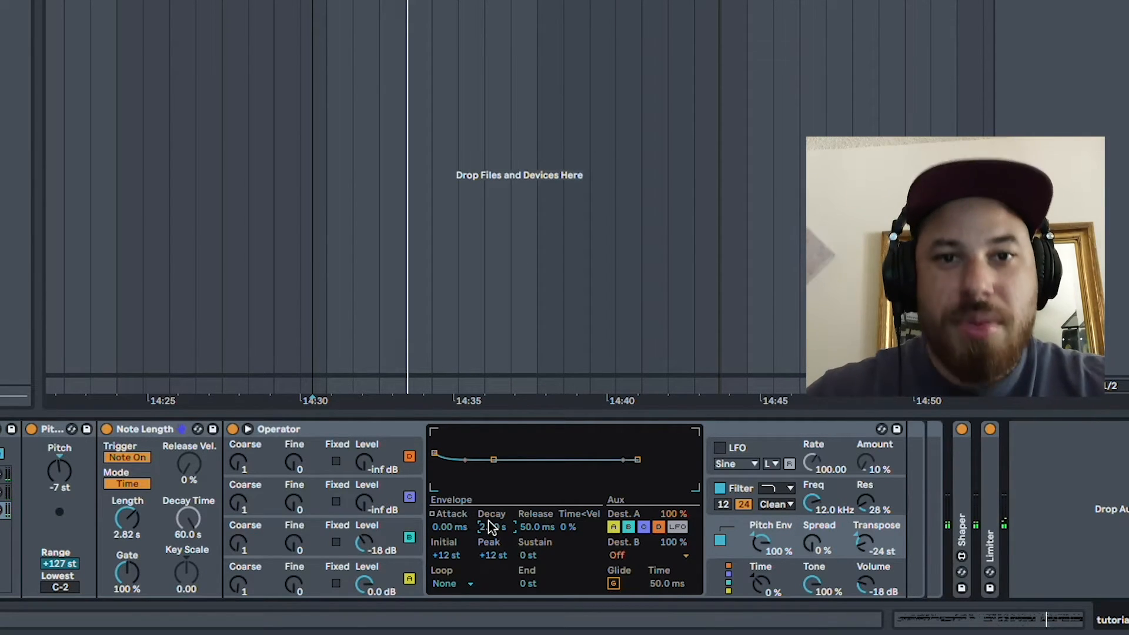
{"action": "left_click_drag", "start_coordinate": [488, 527], "coordinate": [487, 532]}
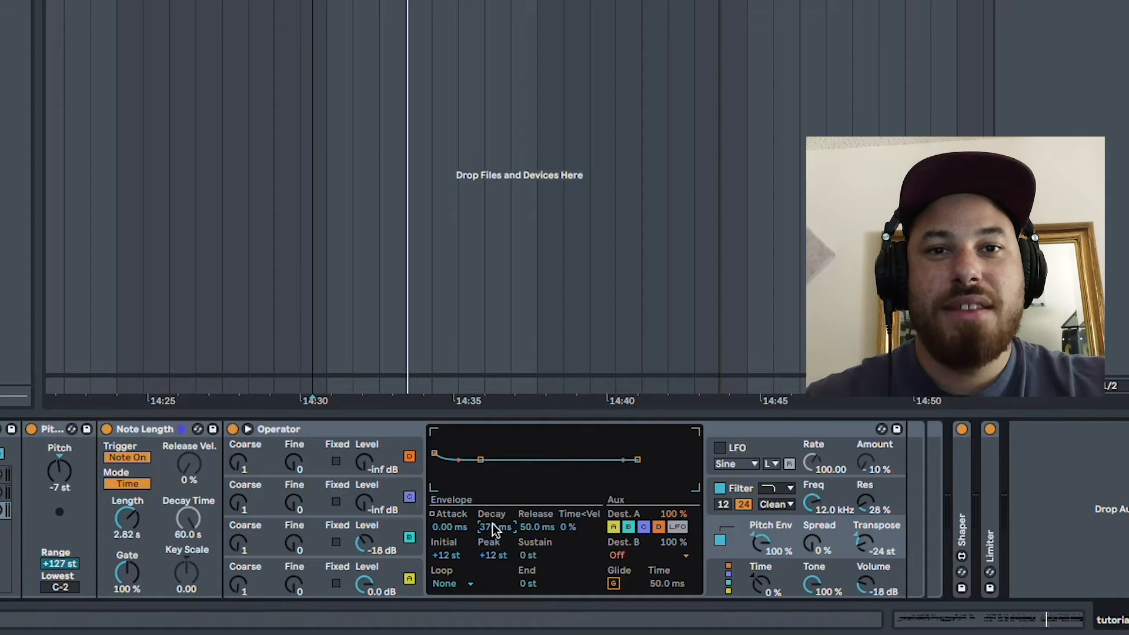
{"action": "left_click_drag", "start_coordinate": [492, 524], "coordinate": [491, 524]}
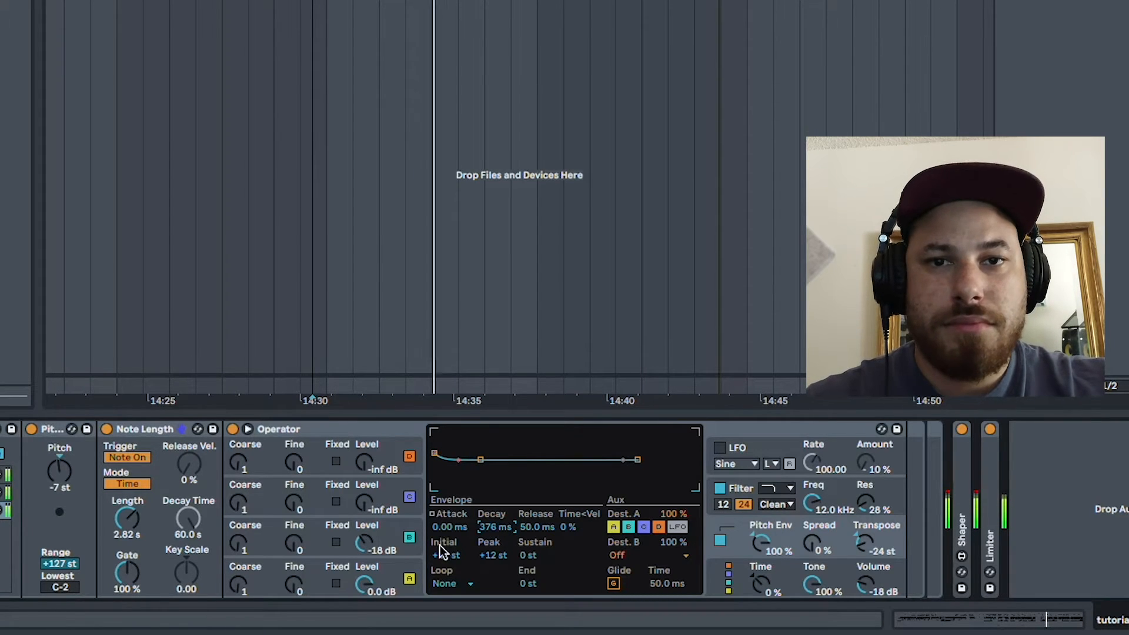
Step: Set oscillator B's decay to 9.87 s and review it against oscillator A's envelope and the pitch envelope
{"action": "left_click", "coordinate": [414, 568]}
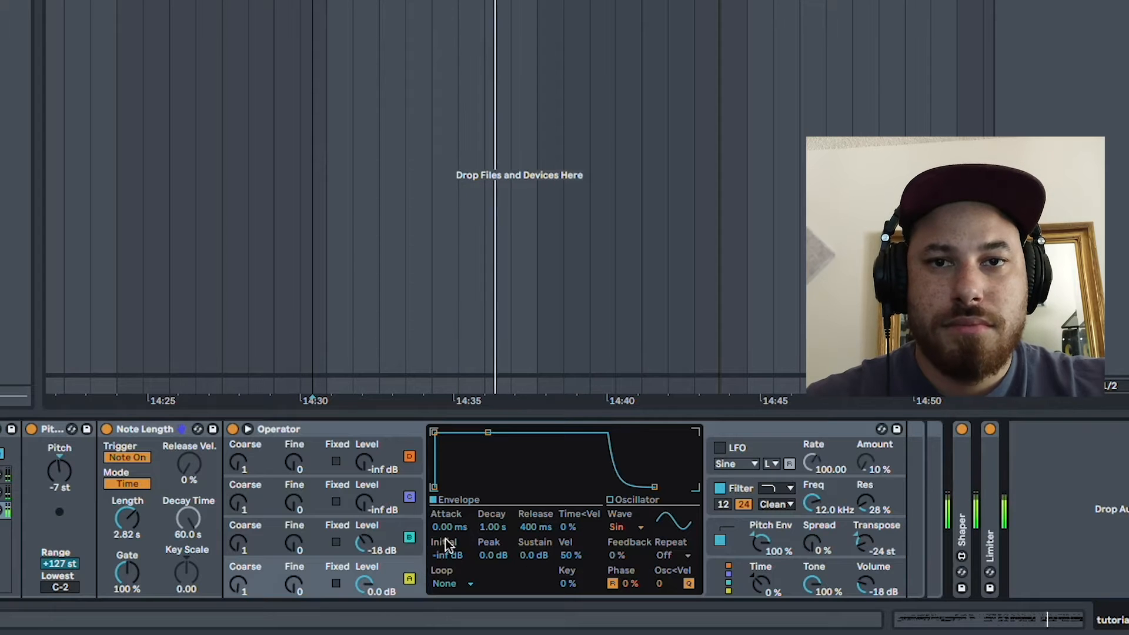
{"action": "left_click", "coordinate": [406, 526]}
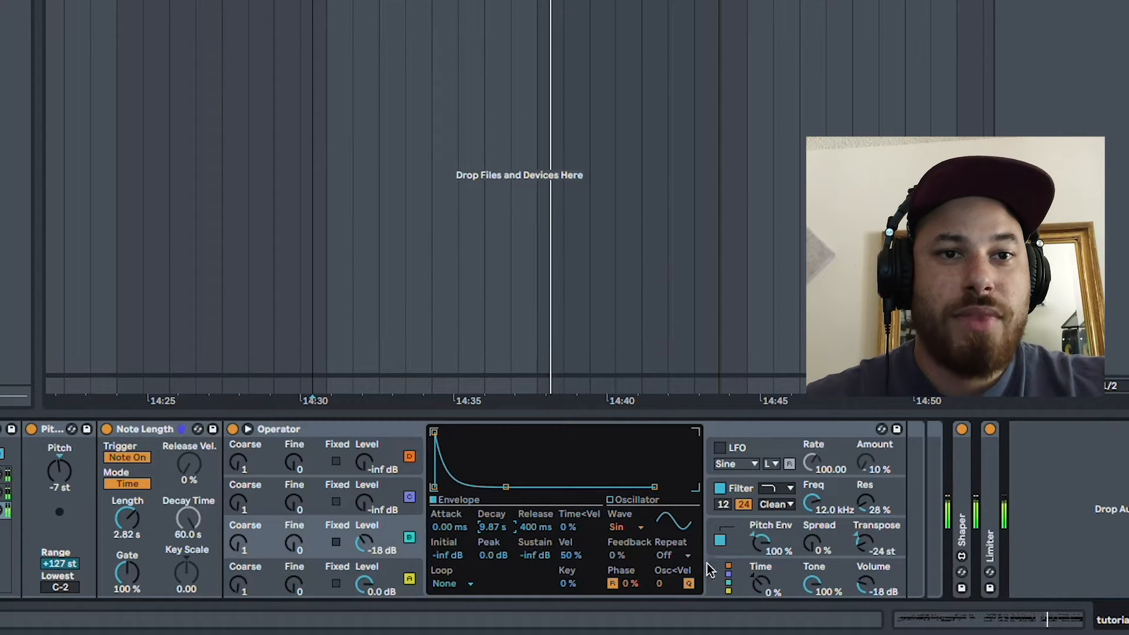
{"action": "left_click", "coordinate": [734, 539]}
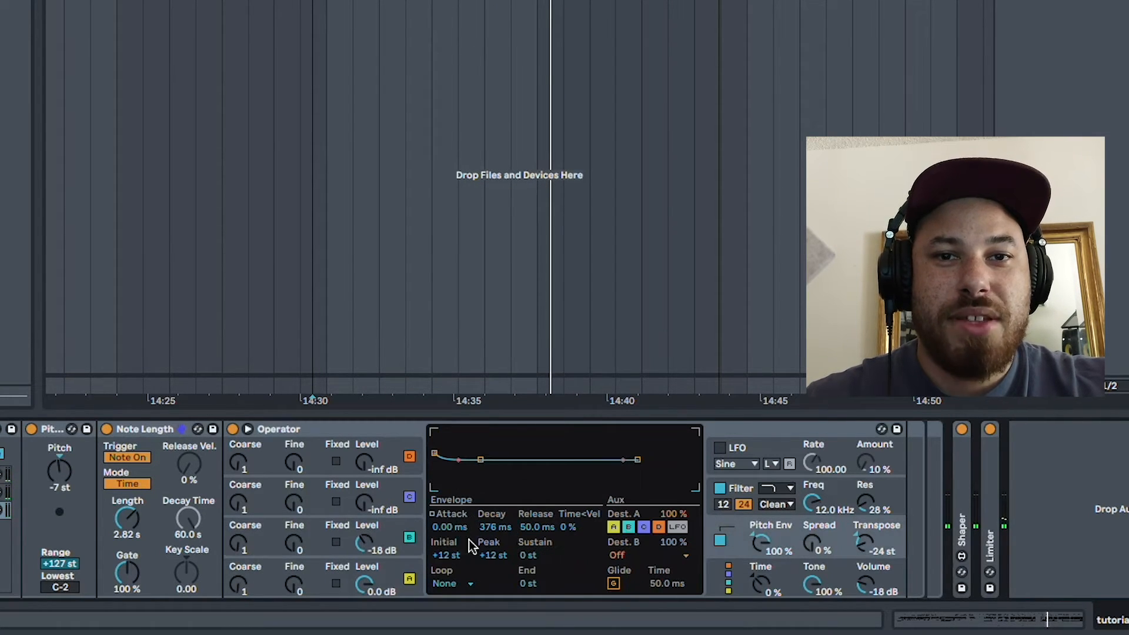
{"action": "left_click", "coordinate": [408, 537]}
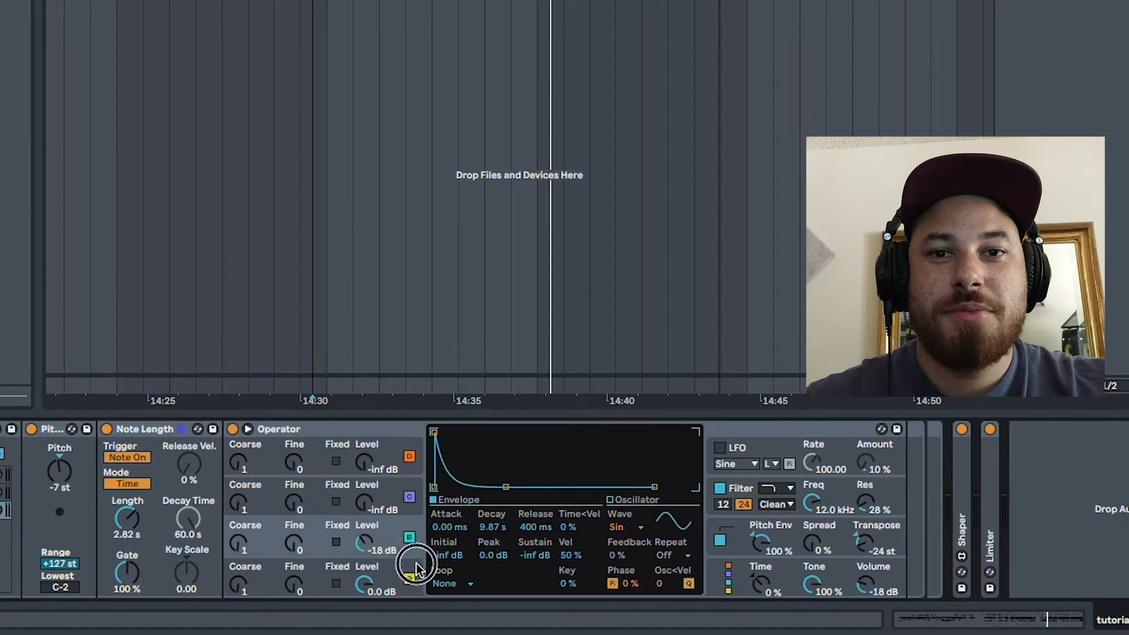
Step: Set Operator's global Time to -19 % and Volume to -15 dB while the clip plays, and stop playback
{"action": "left_click", "coordinate": [760, 591]}
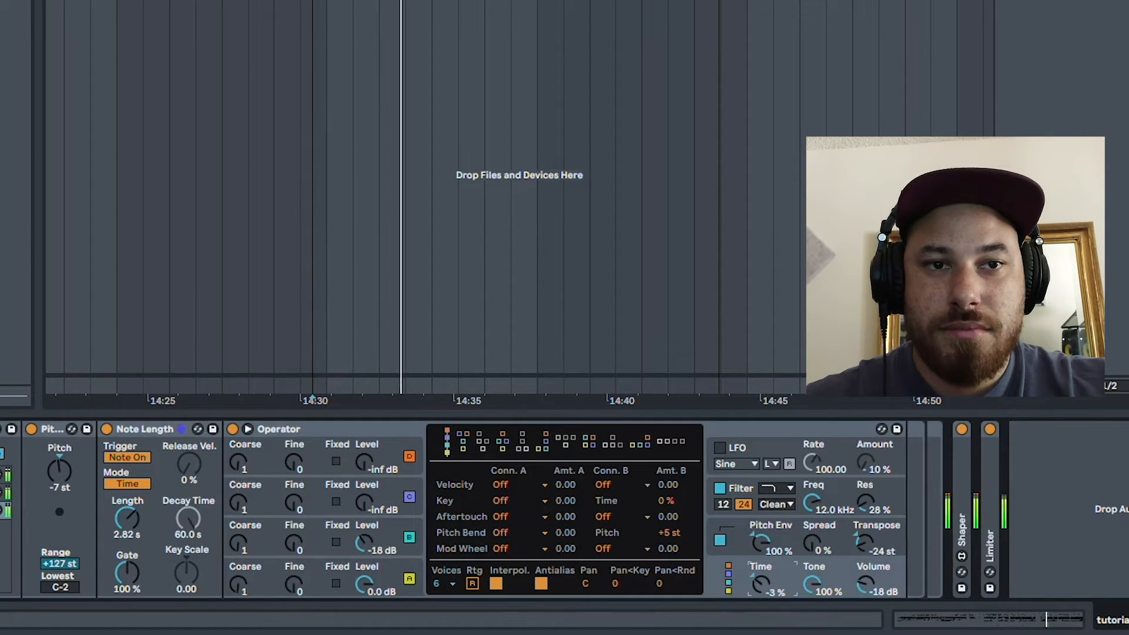
{"action": "left_click_drag", "start_coordinate": [762, 593], "coordinate": [762, 577]}
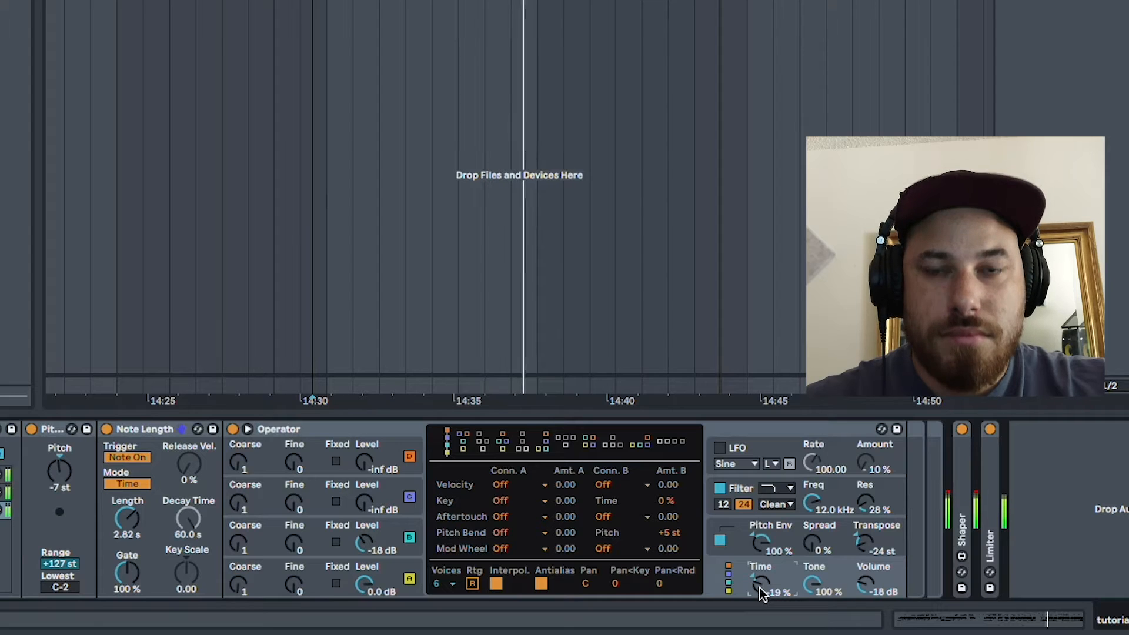
{"action": "left_click_drag", "start_coordinate": [865, 585], "coordinate": [865, 579]}
{"action": "key", "text": "space"}
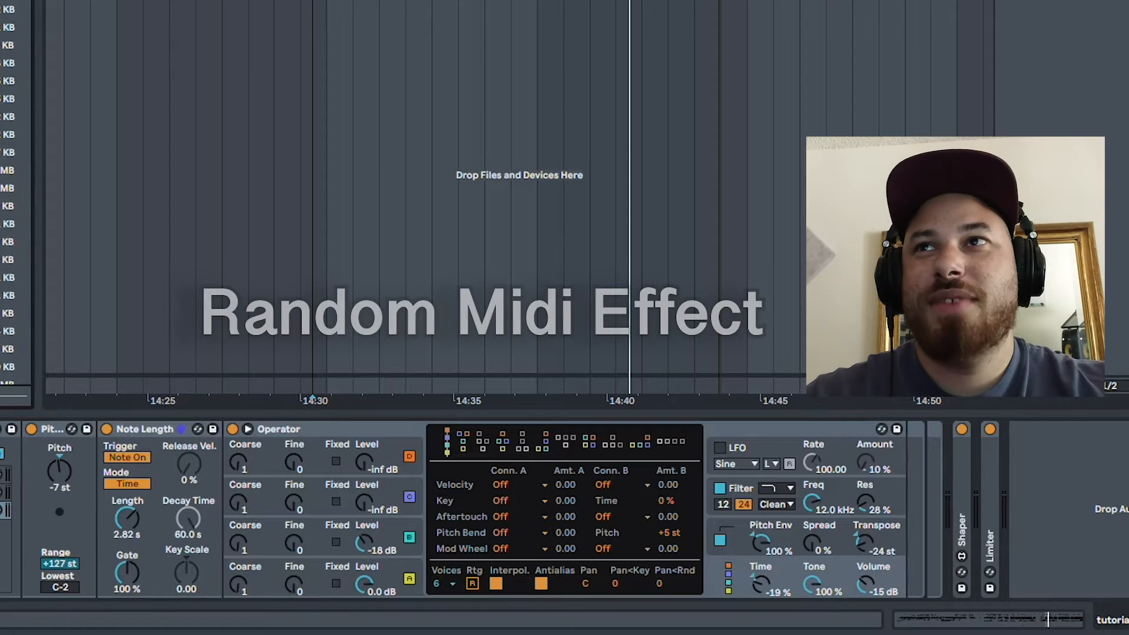
Step: Insert a Random MIDI effect between Note Length and Operator with 13 Choices, play the clip, and lower its Chance
{"action": "left_click_drag", "start_coordinate": [0, 235], "coordinate": [251, 494]}
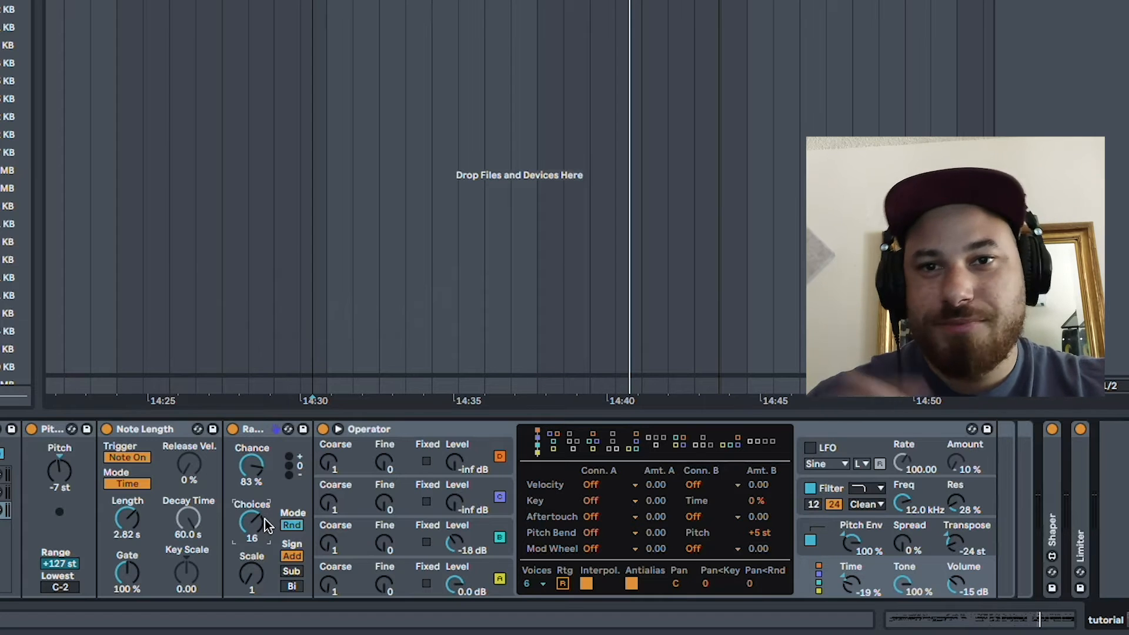
{"action": "key", "text": "space"}
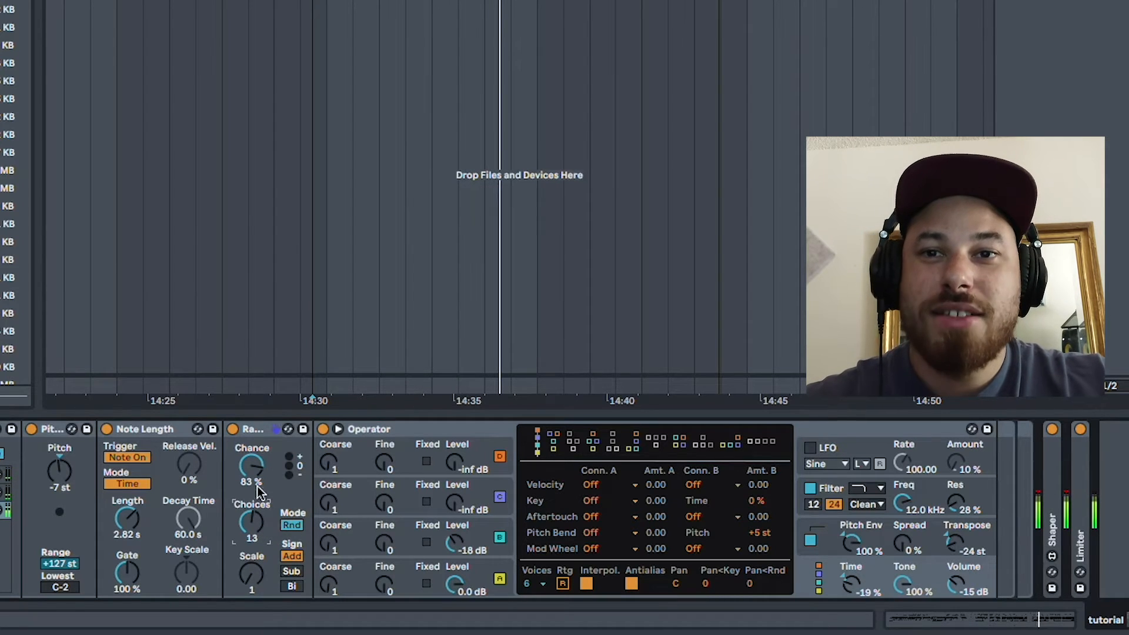
{"action": "left_click_drag", "start_coordinate": [251, 466], "coordinate": [251, 488]}
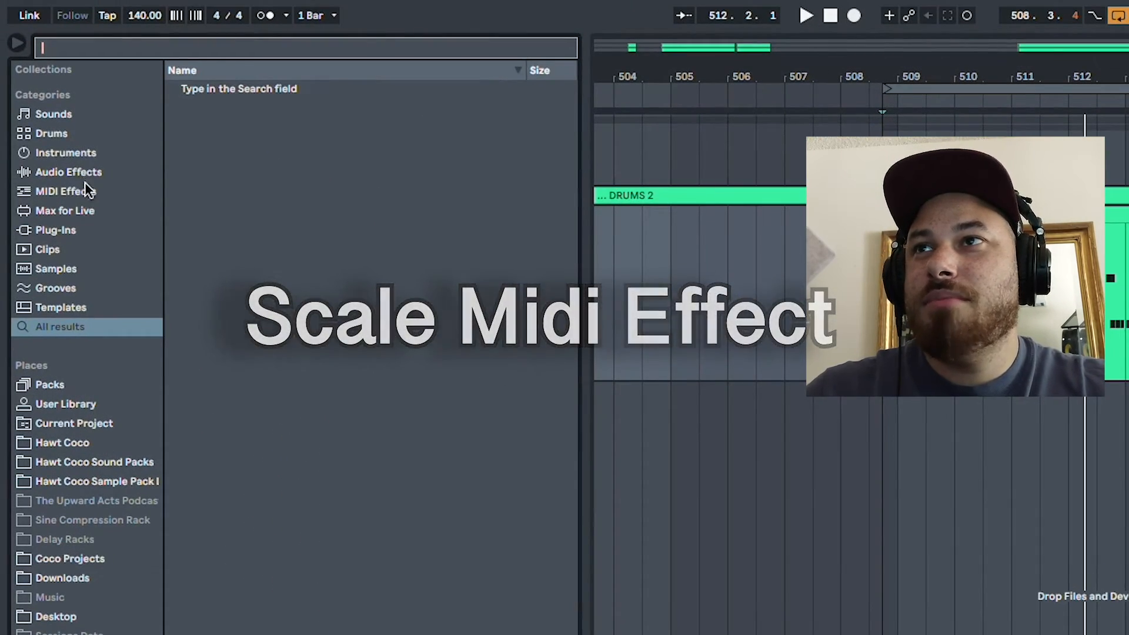
Step: Insert the Minor preset of the Scale MIDI effect between Random and Operator
{"action": "left_click", "coordinate": [86, 194]}
{"action": "left_click", "coordinate": [173, 107]}
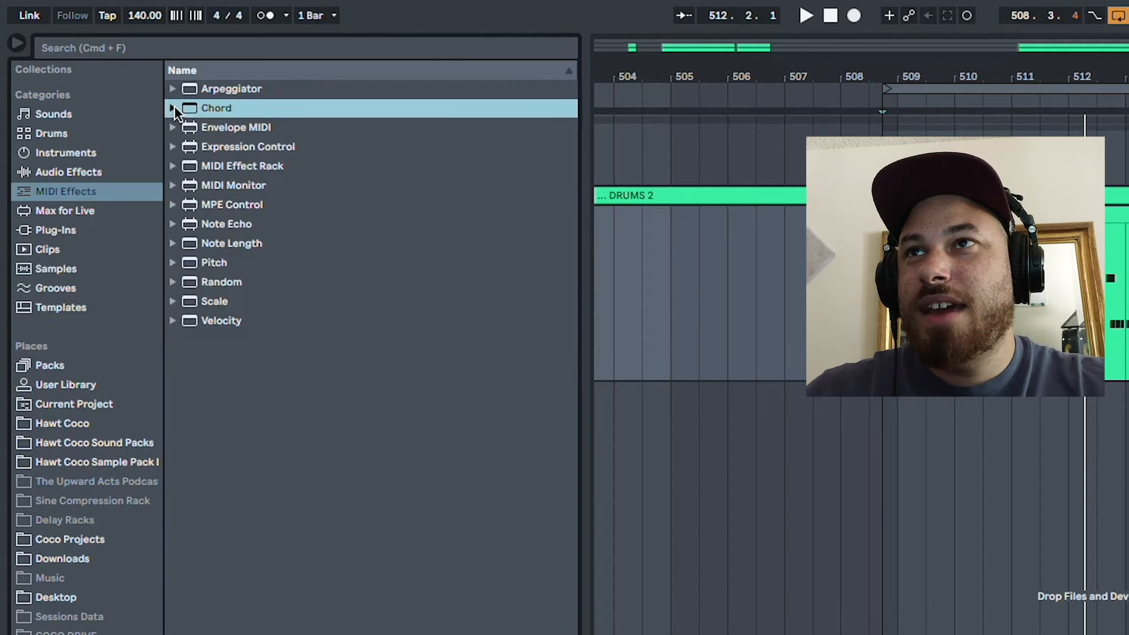
{"action": "left_click", "coordinate": [173, 301]}
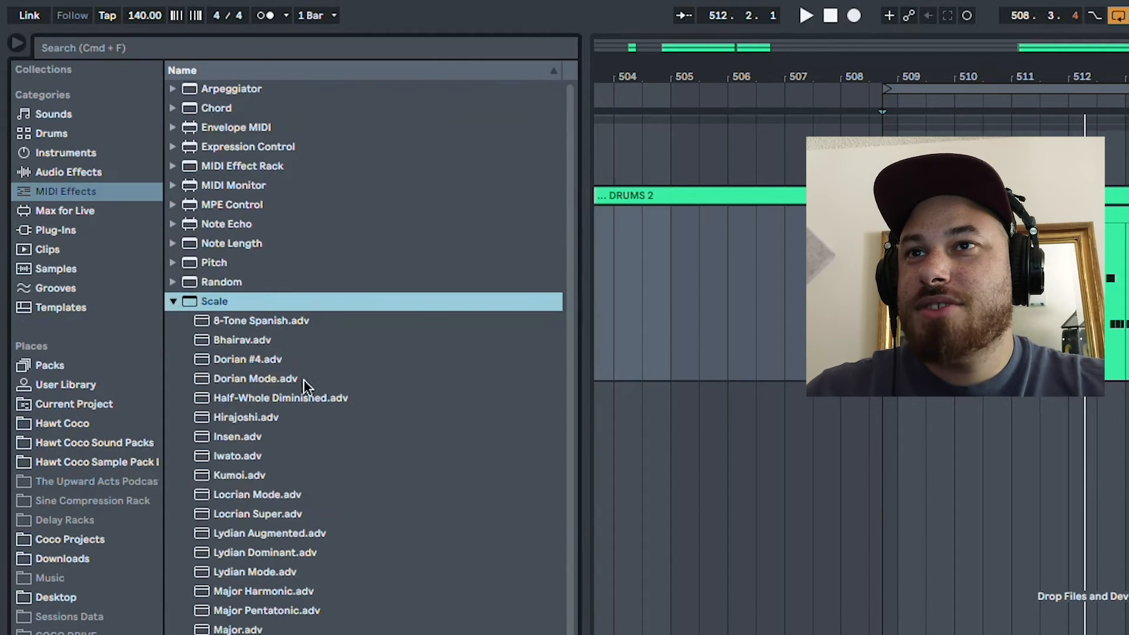
{"action": "scroll", "coordinate": [310, 400], "scroll_direction": "down", "scroll_amount": 6}
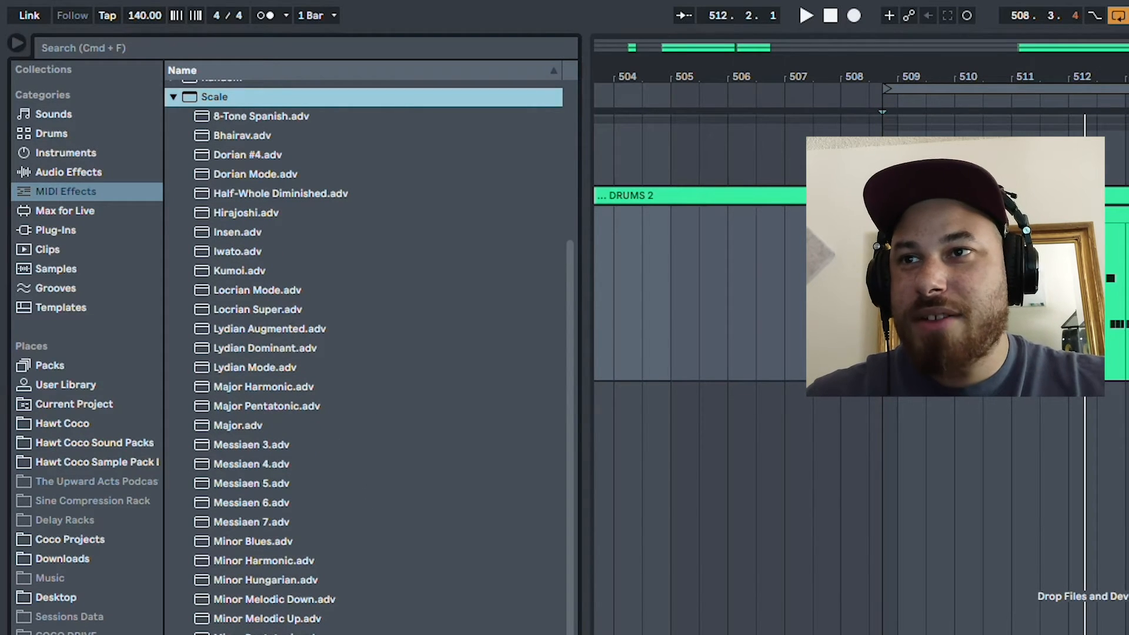
{"action": "left_click_drag", "start_coordinate": [188, 625], "coordinate": [315, 461]}
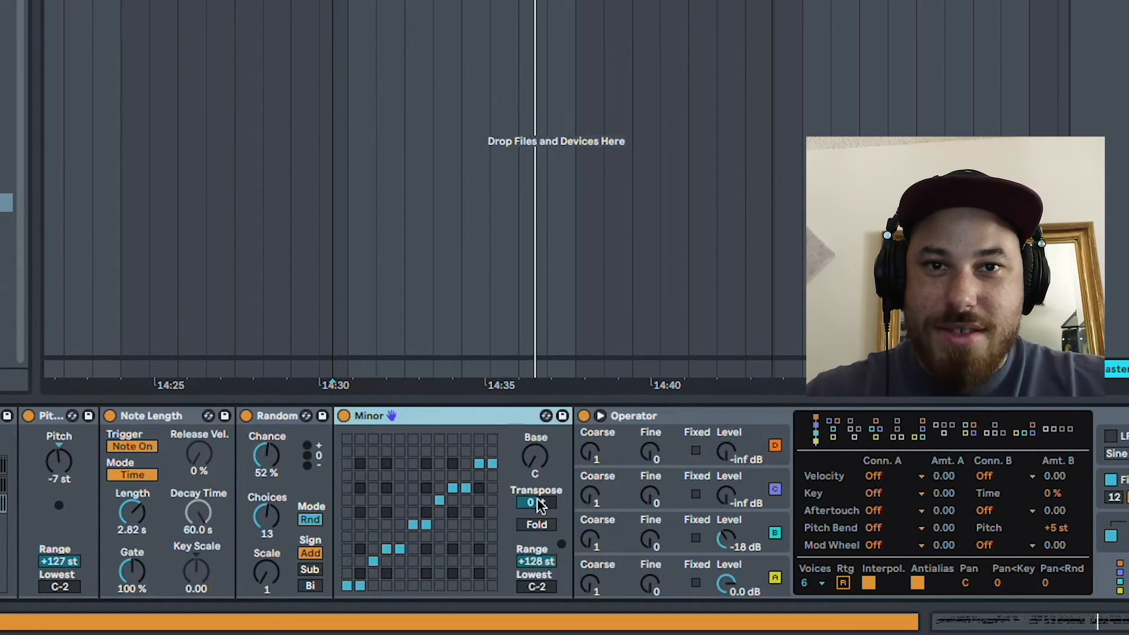
Step: Set the Minor scale effect's Base to F
{"action": "left_click", "coordinate": [535, 473]}
{"action": "left_click_drag", "start_coordinate": [535, 457], "coordinate": [535, 421]}
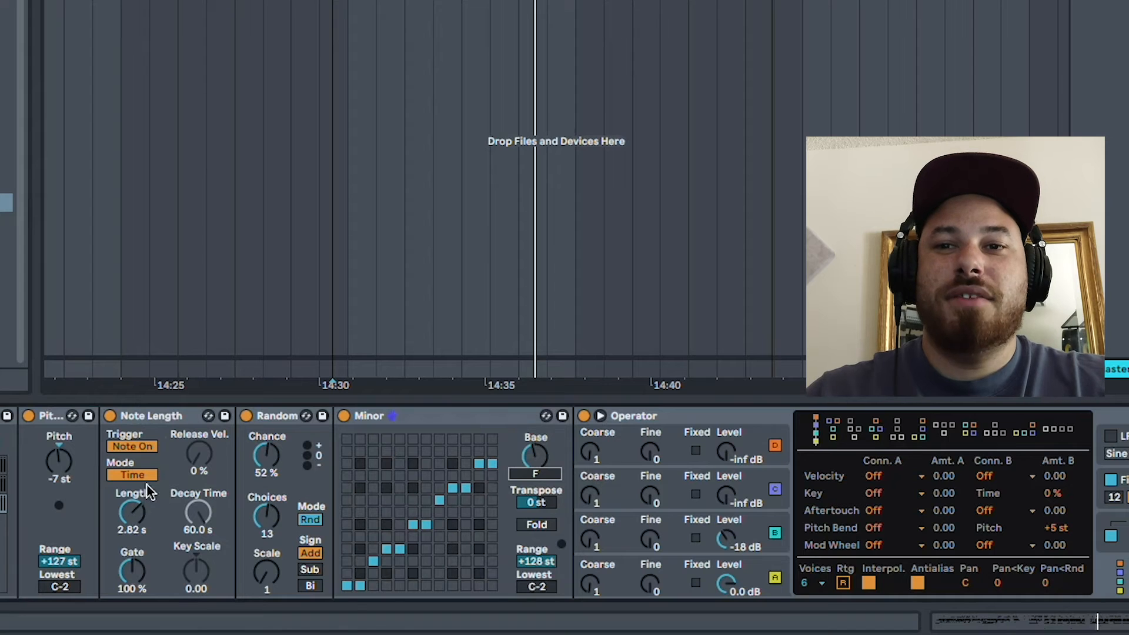
{"action": "left_click", "coordinate": [374, 417]}
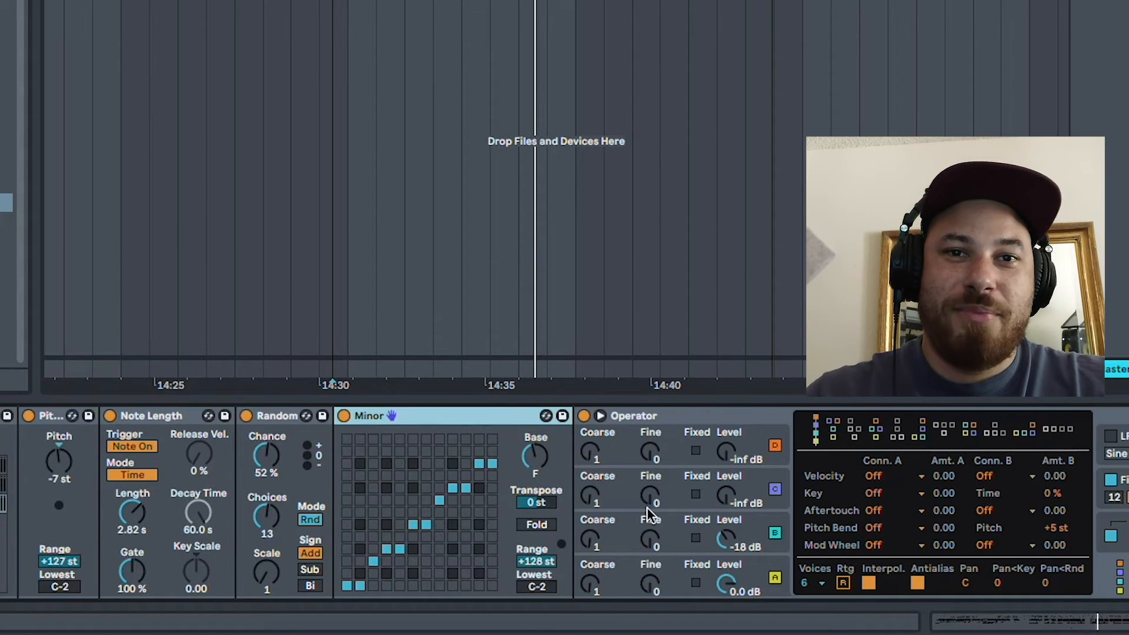
Step: During playback, set oscillator B's level to -22 dB and adjust Random to 22 % Chance and 8 Choices
{"action": "key", "text": "space"}
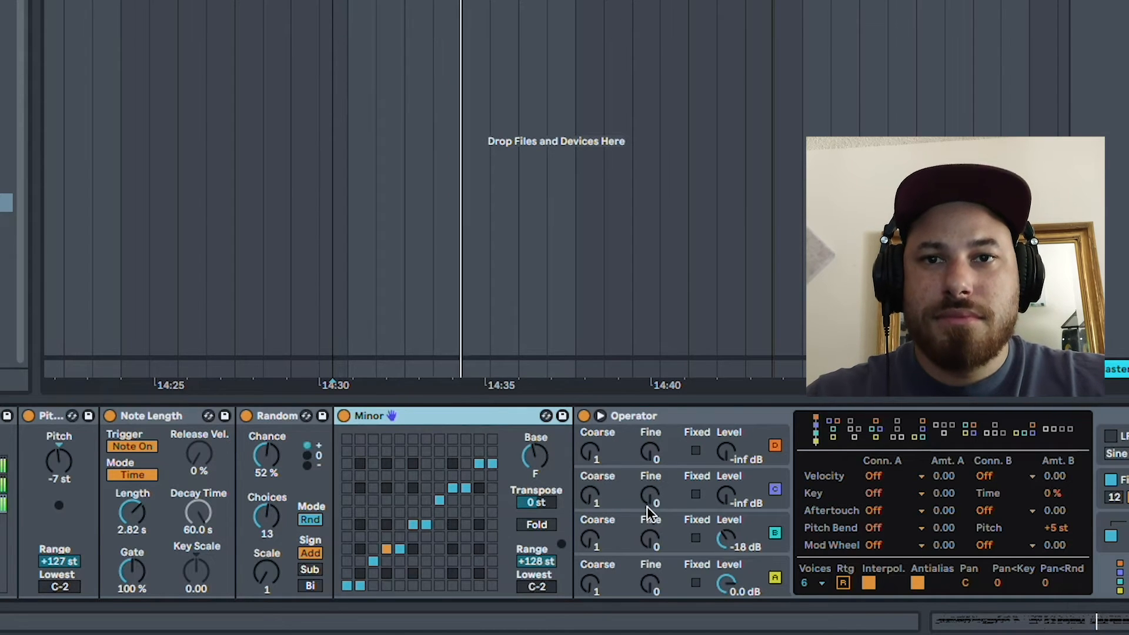
{"action": "scroll", "coordinate": [650, 511], "scroll_direction": "right", "scroll_amount": 3}
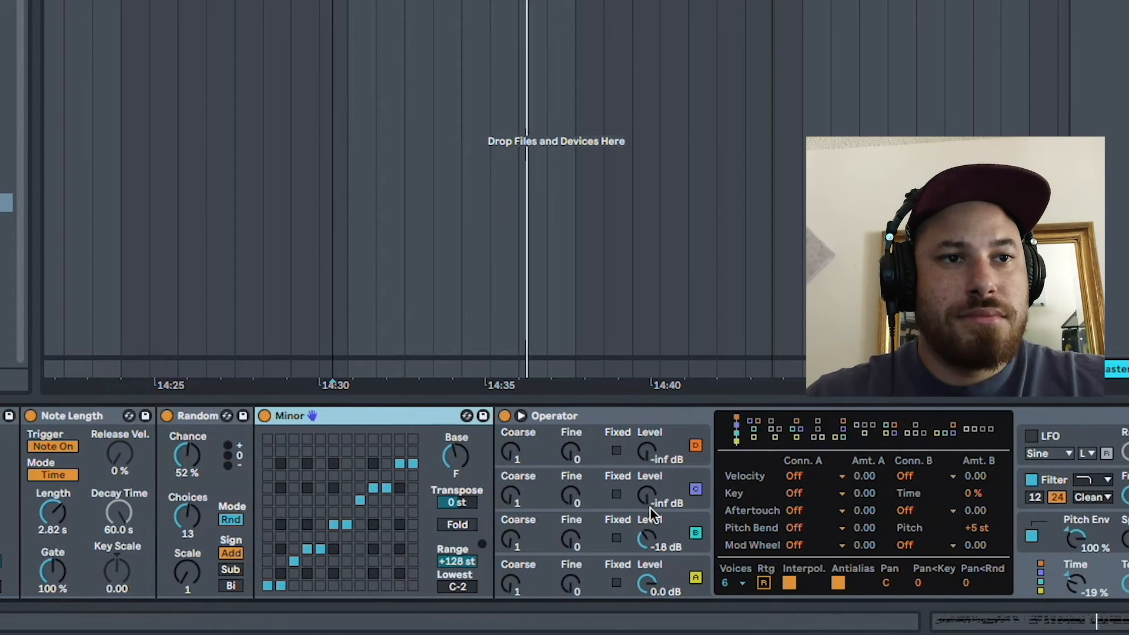
{"action": "left_click", "coordinate": [1019, 544]}
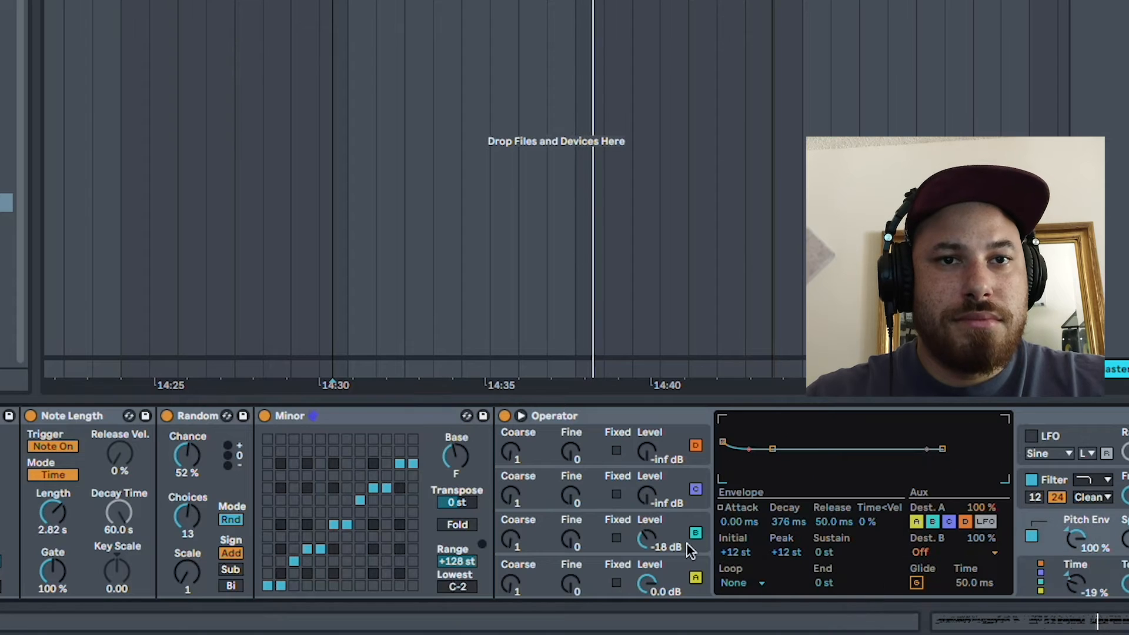
{"action": "left_click", "coordinate": [657, 539]}
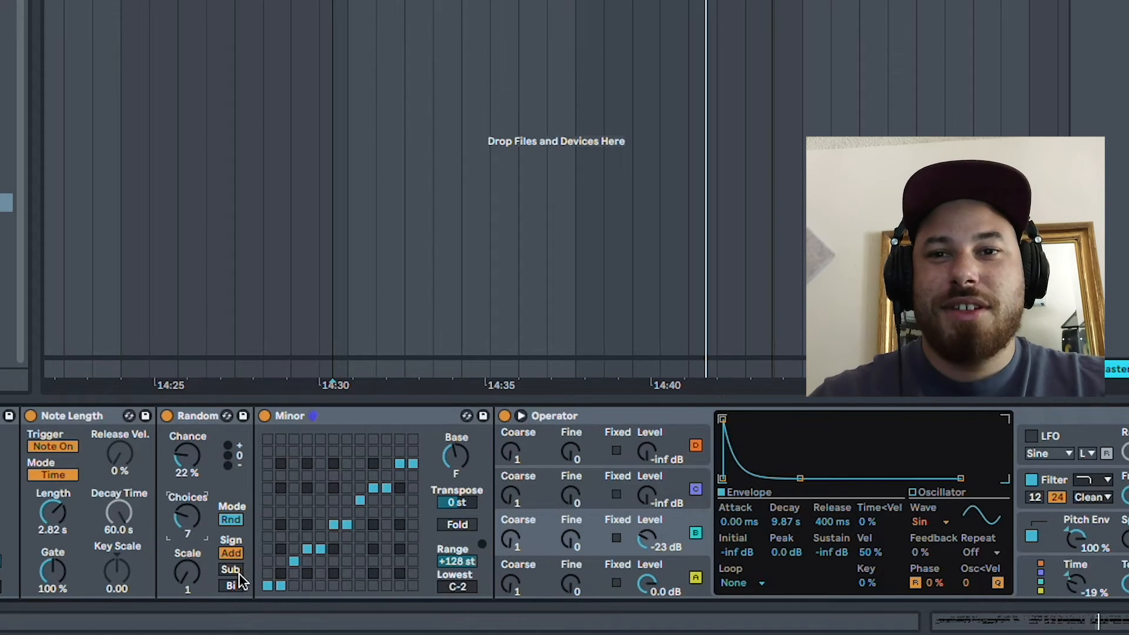
{"action": "scroll", "coordinate": [239, 573], "scroll_direction": "left", "scroll_amount": 3}
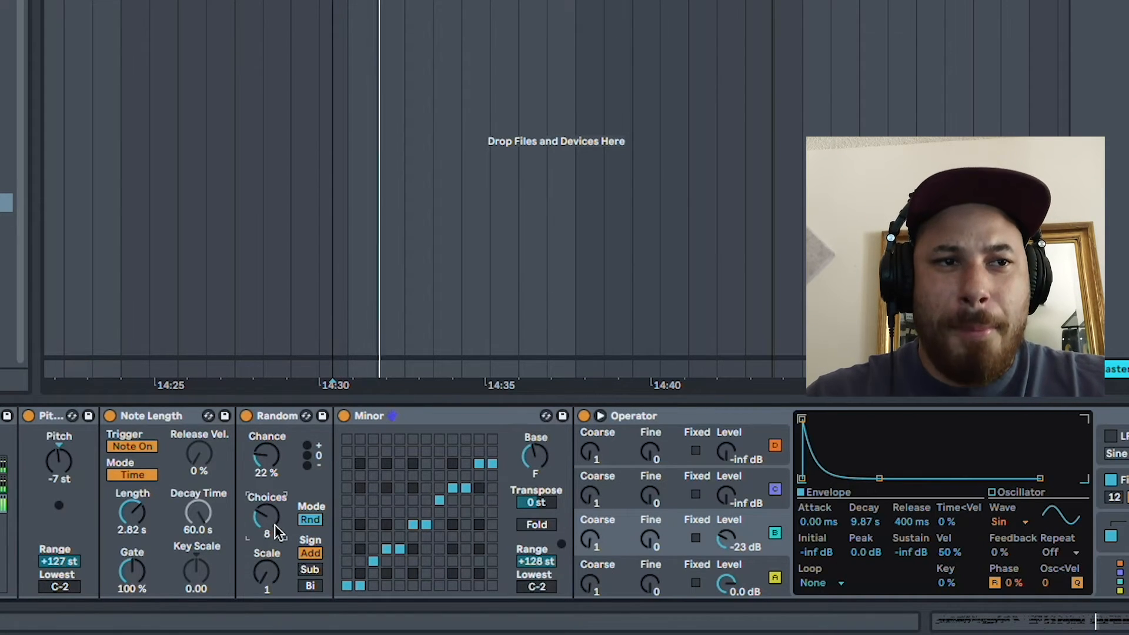
{"action": "left_click_drag", "start_coordinate": [728, 541], "coordinate": [728, 536]}
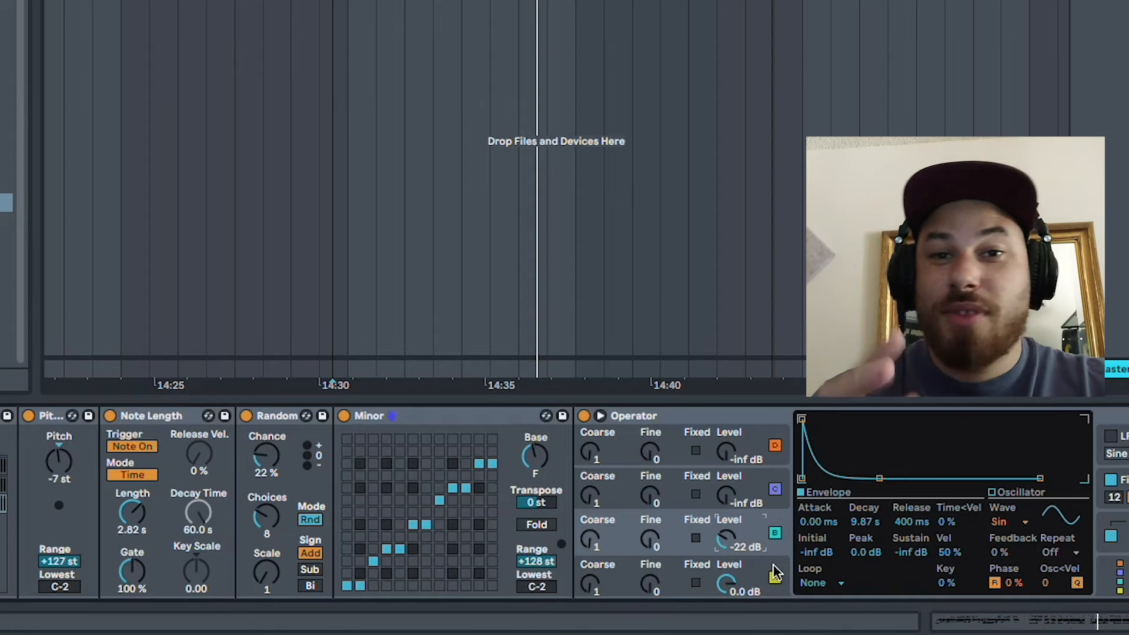
Step: Compare the instrument rack chains of the 808 1 and 808 2 drum pads
{"action": "left_click", "coordinate": [675, 431]}
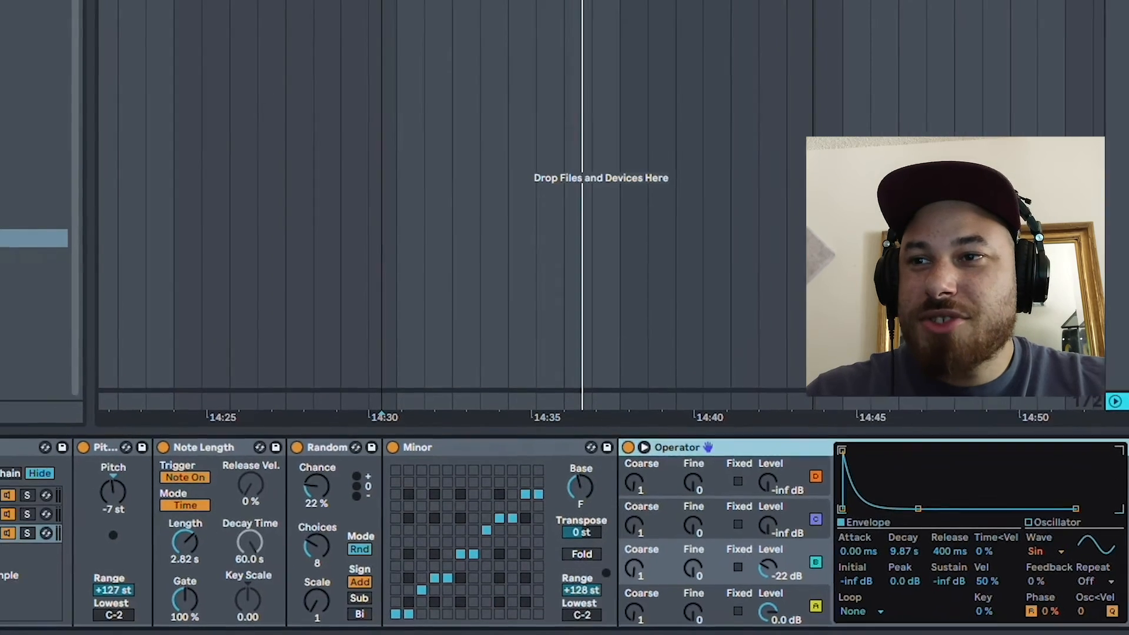
{"action": "left_click", "coordinate": [6, 462]}
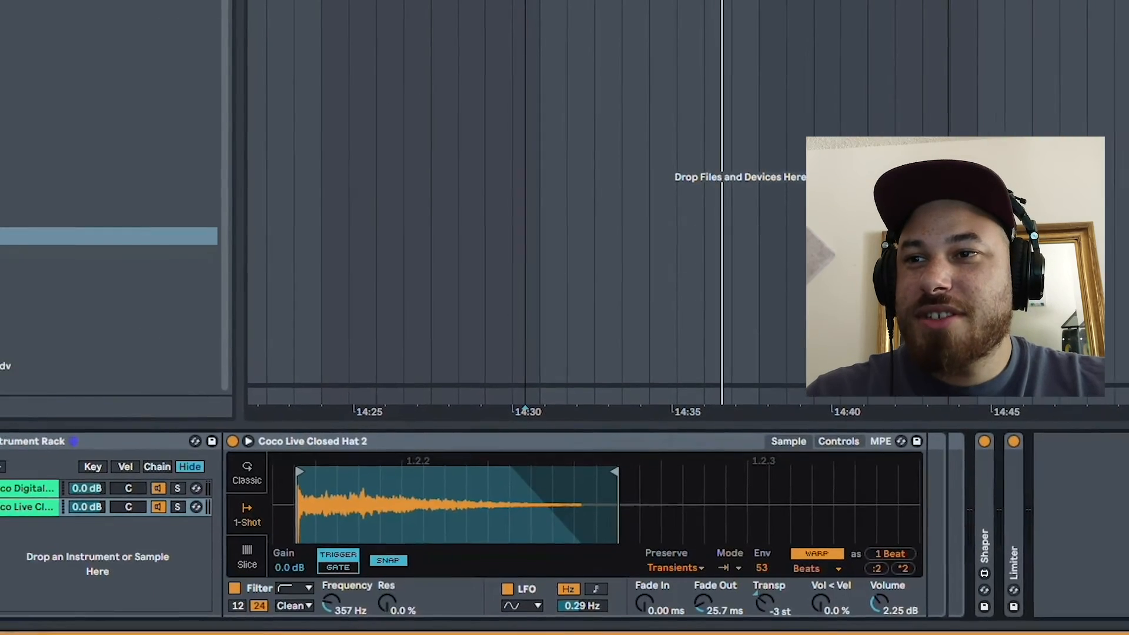
{"action": "left_click", "coordinate": [32, 500]}
{"action": "left_click", "coordinate": [6, 461]}
{"action": "left_click", "coordinate": [44, 496]}
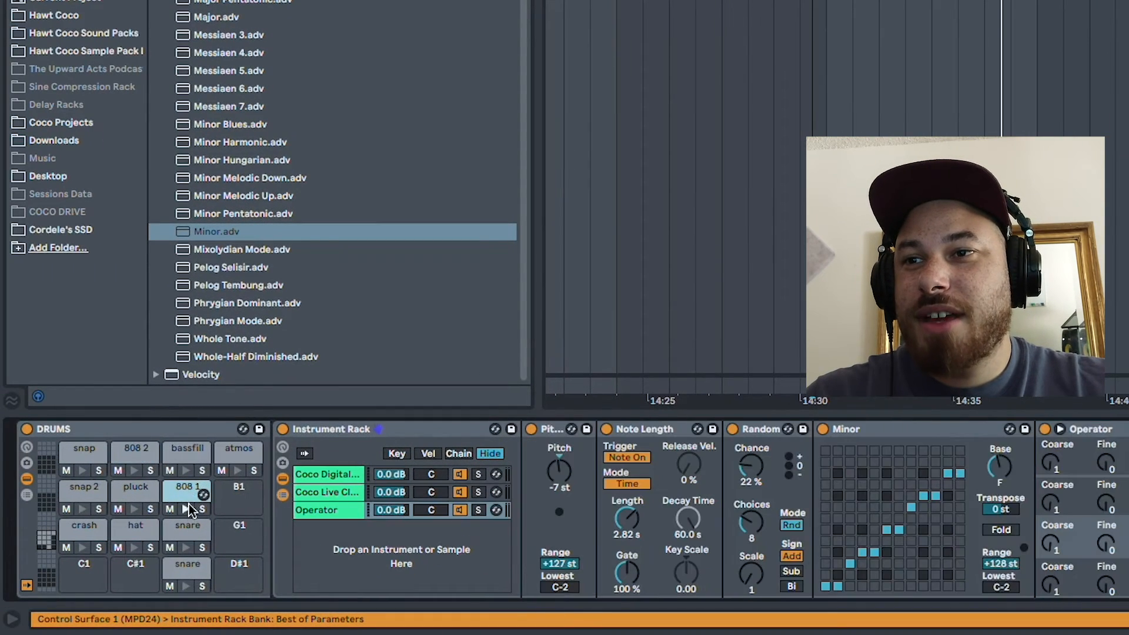
{"action": "left_click", "coordinate": [135, 470]}
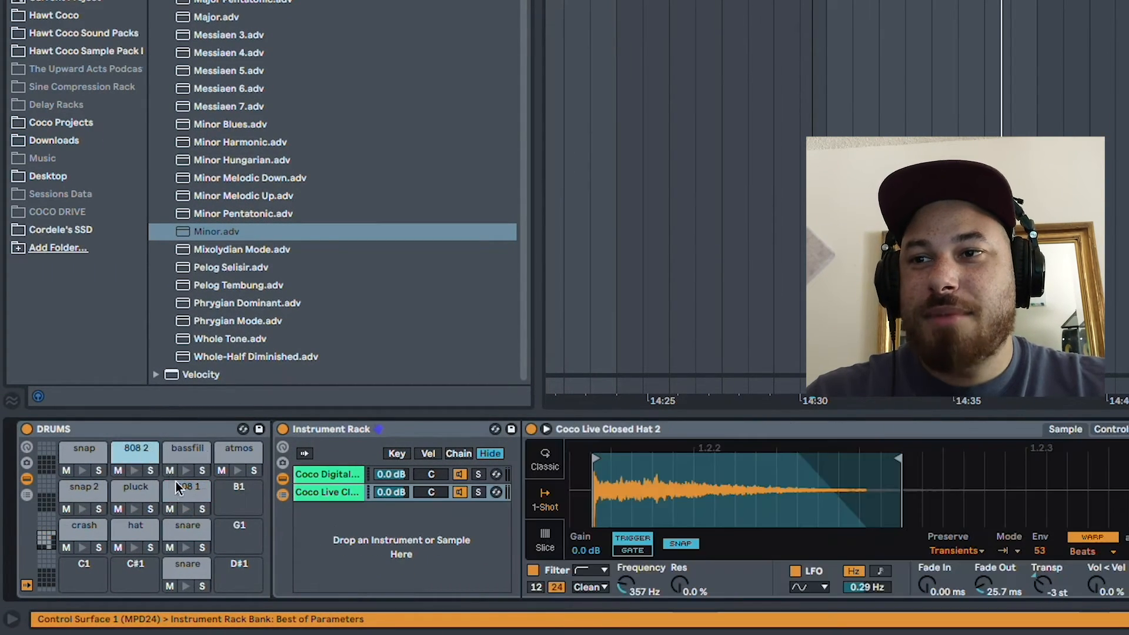
{"action": "left_click", "coordinate": [187, 486]}
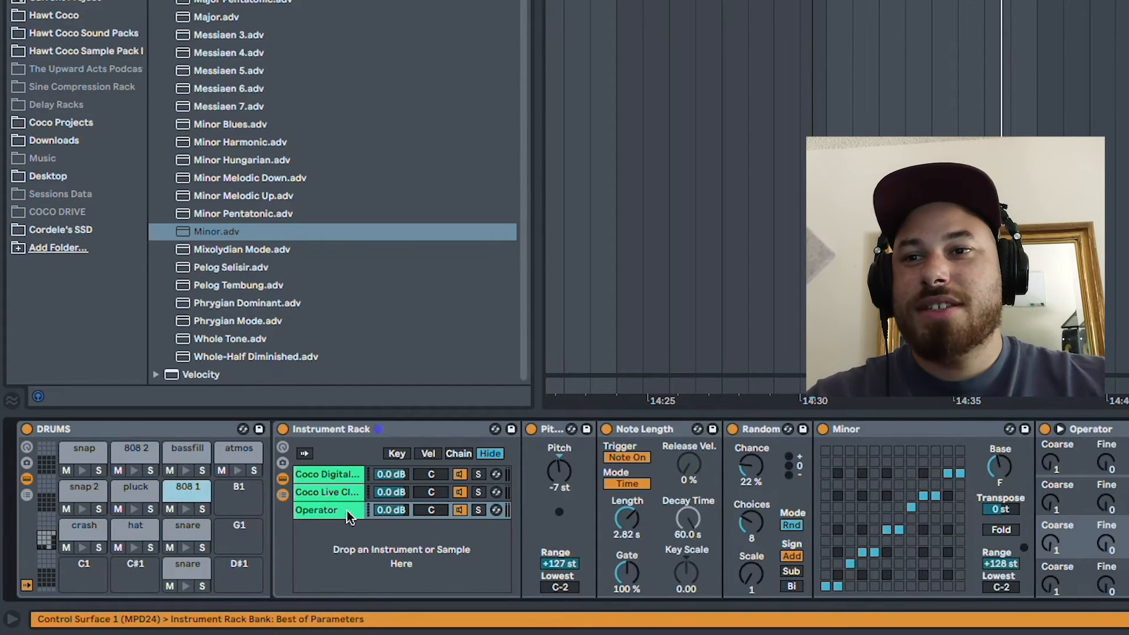
Step: Copy the Operator chain from the 808 1 pad's rack and paste it into the 808 2 pad's Instrument Rack
{"action": "left_click", "coordinate": [347, 510]}
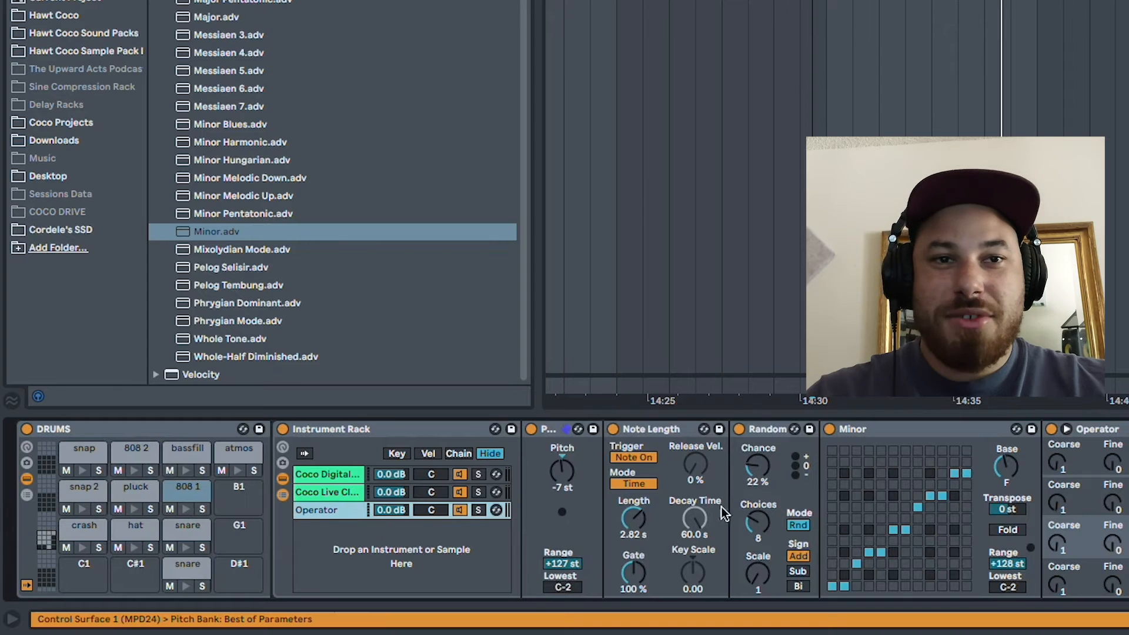
{"action": "key", "text": "super+c"}
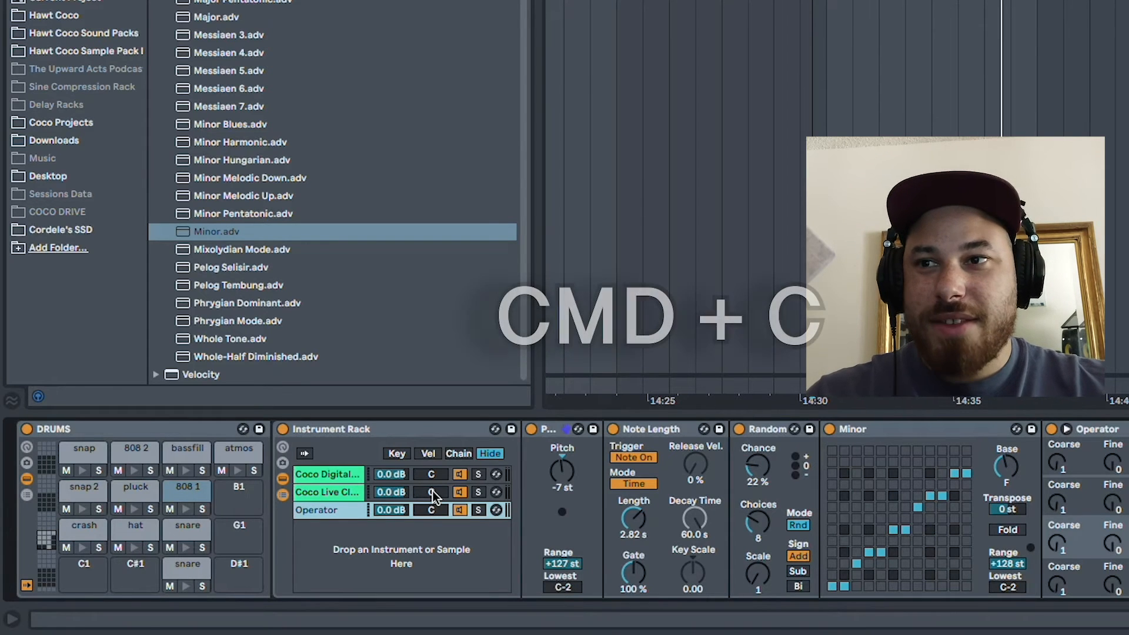
{"action": "left_click", "coordinate": [135, 449]}
{"action": "left_click", "coordinate": [356, 475]}
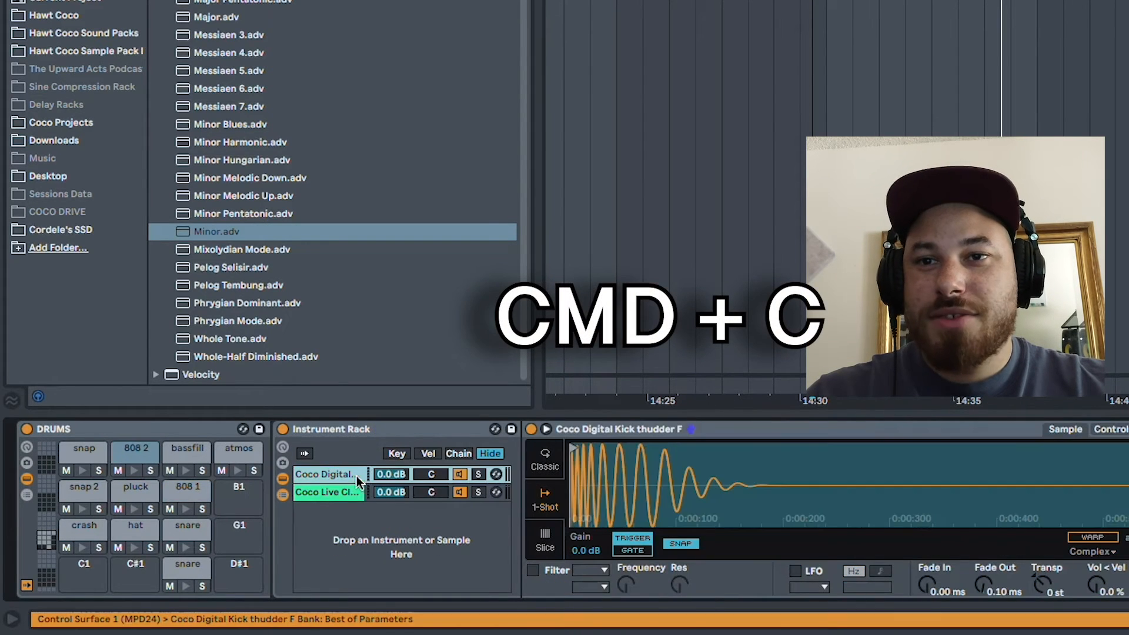
{"action": "left_click", "coordinate": [352, 493]}
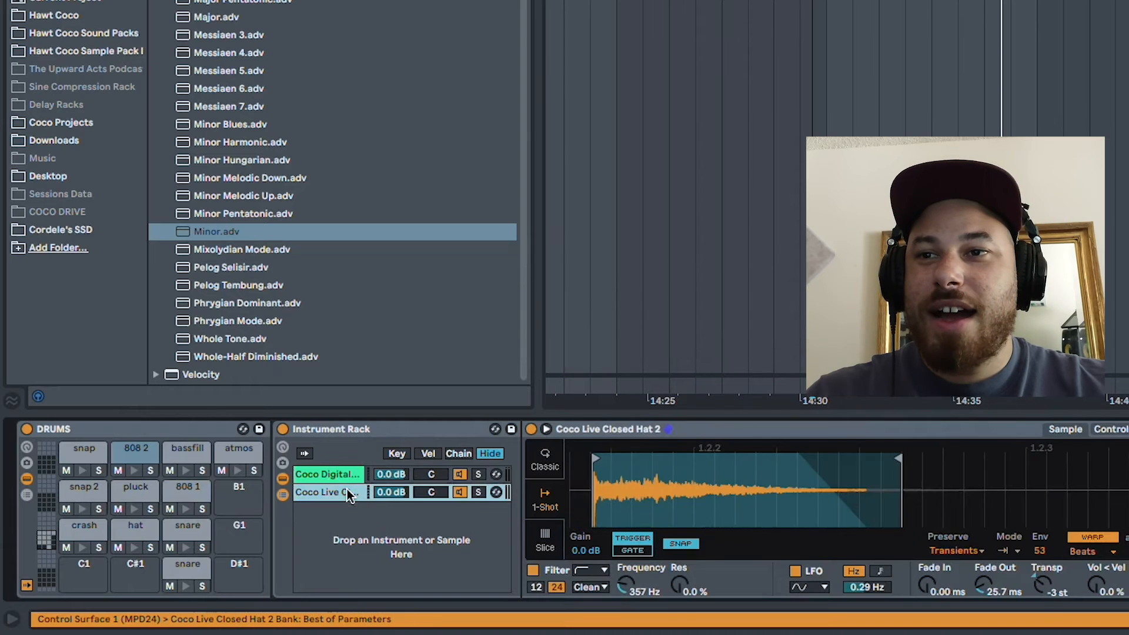
{"action": "right_click", "coordinate": [370, 528]}
{"action": "left_click", "coordinate": [391, 534]}
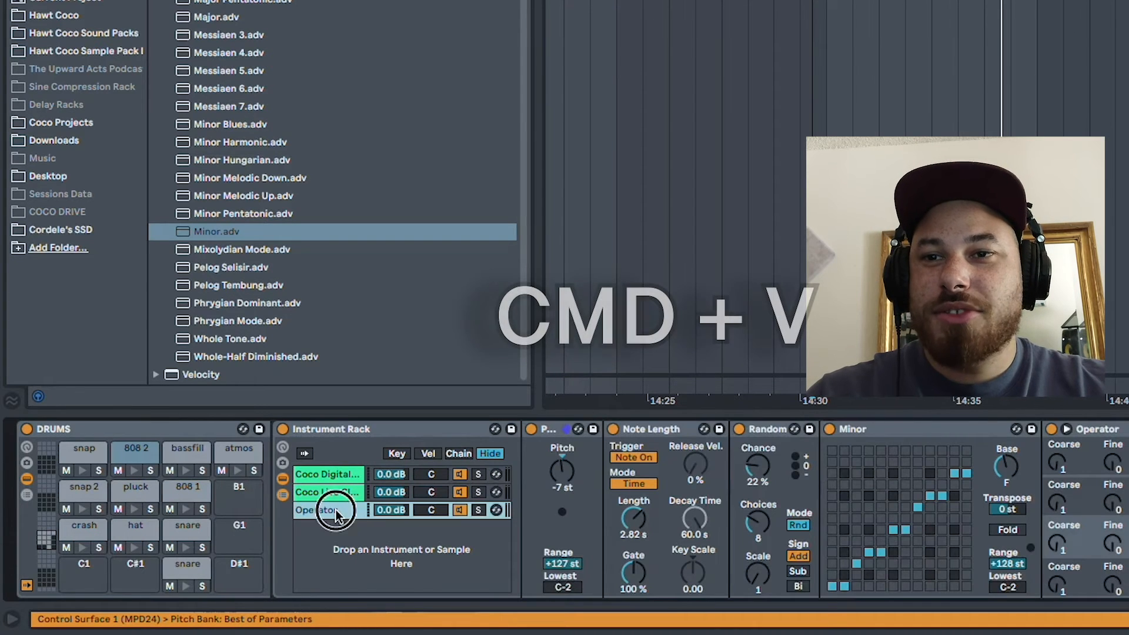
Step: Reset the Pitch effect in the 808 2 pad's Operator chain to 0 st
{"action": "left_click", "coordinate": [557, 475]}
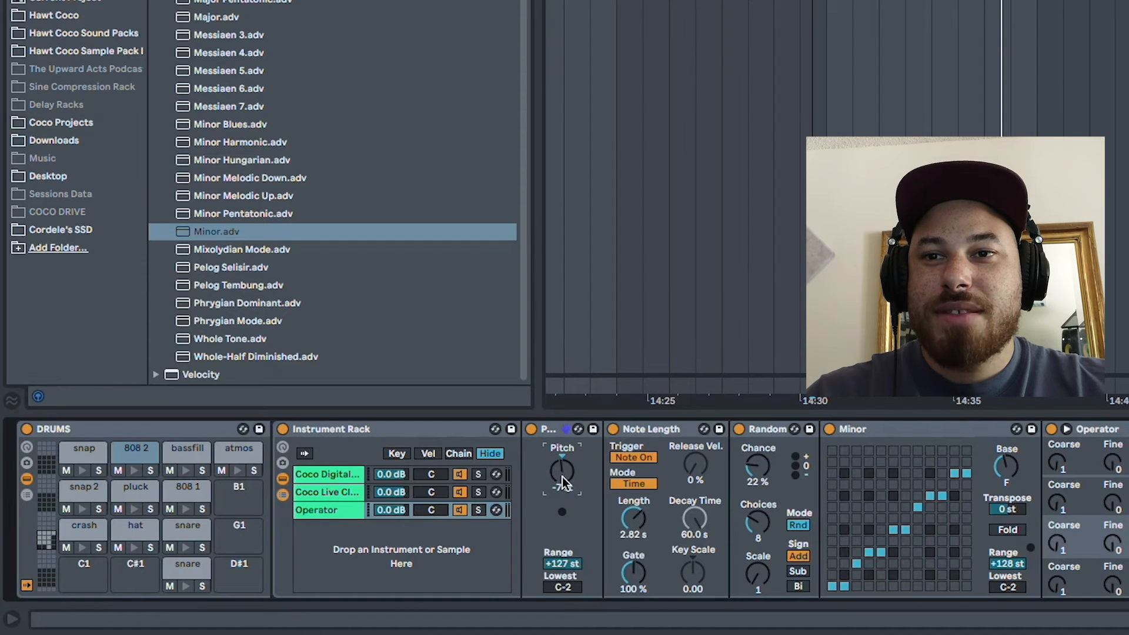
{"action": "double_click", "coordinate": [562, 475]}
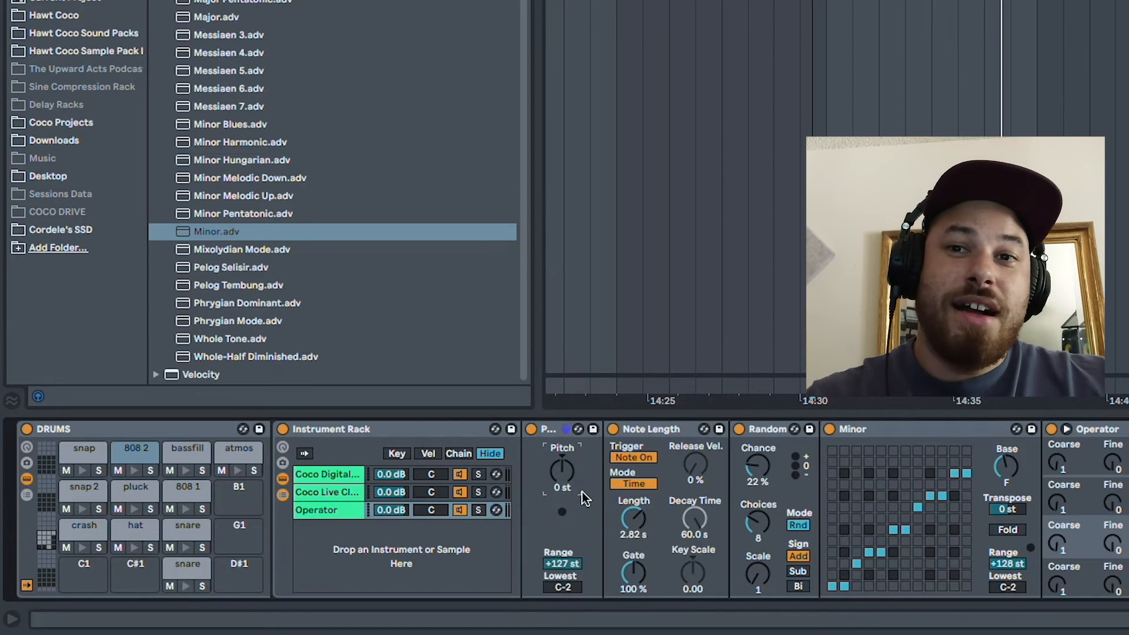
{"action": "left_click", "coordinate": [901, 428]}
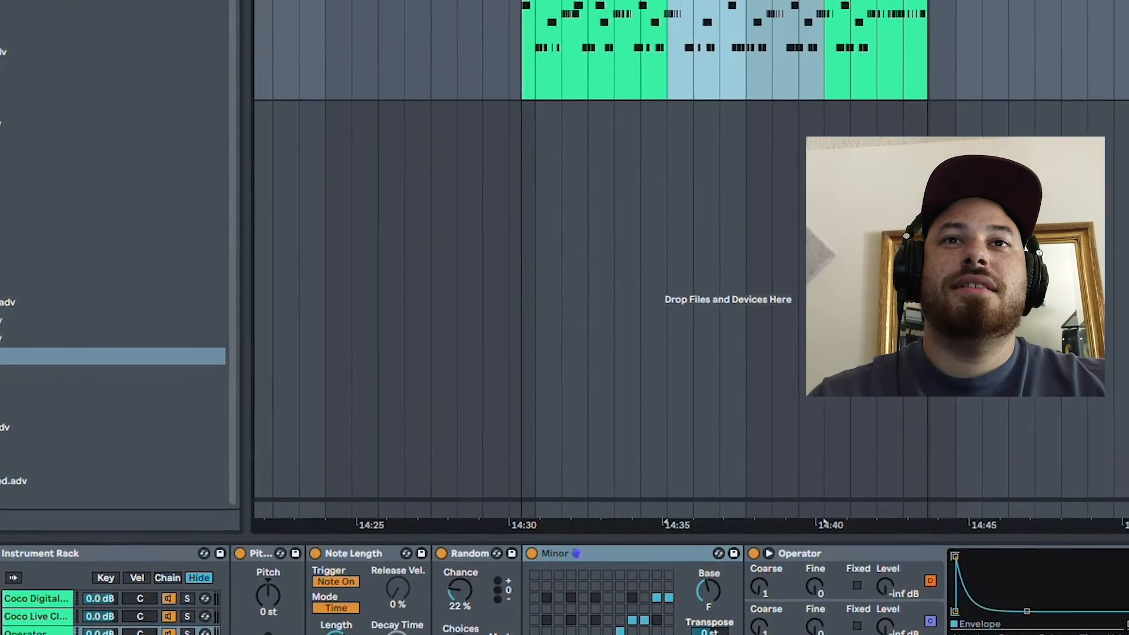
Step: Open the DRUMS 2 clip's notes and examine where the 808 1 and 808 2 pads are triggered
{"action": "left_click", "coordinate": [405, 4]}
{"action": "left_click_drag", "start_coordinate": [380, 62], "coordinate": [591, 66]}
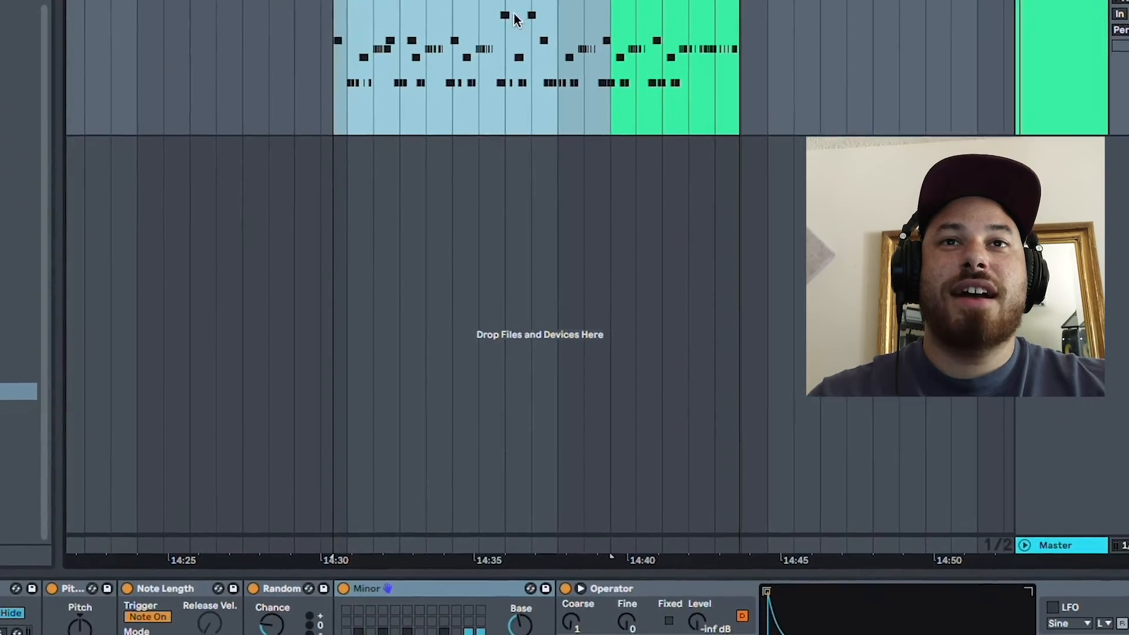
{"action": "double_click", "coordinate": [435, 10]}
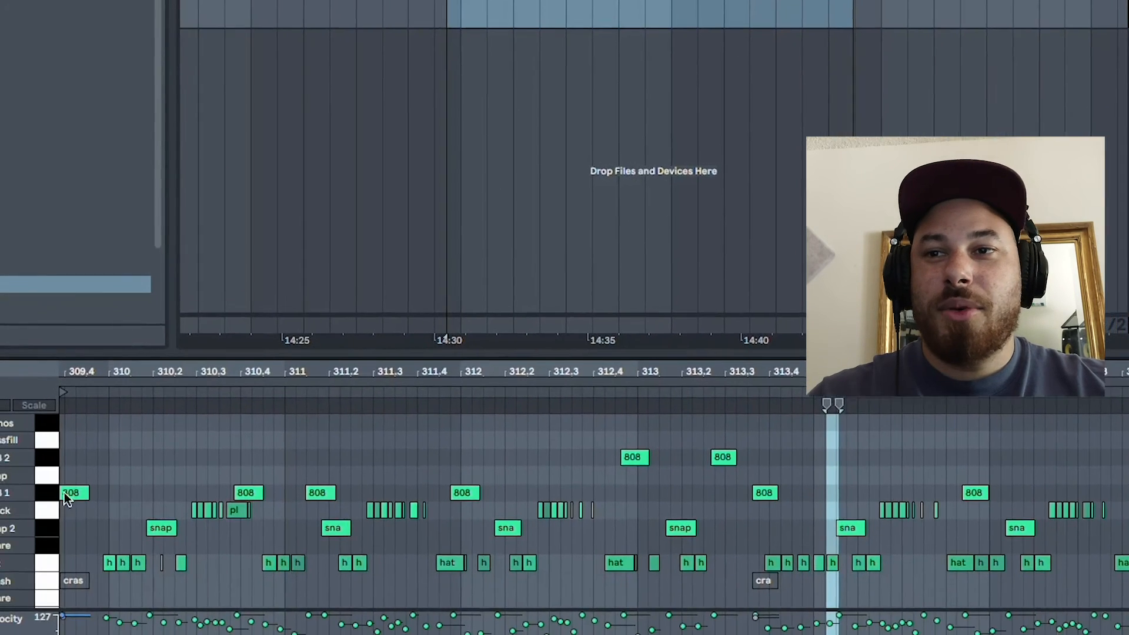
{"action": "left_click", "coordinate": [20, 518]}
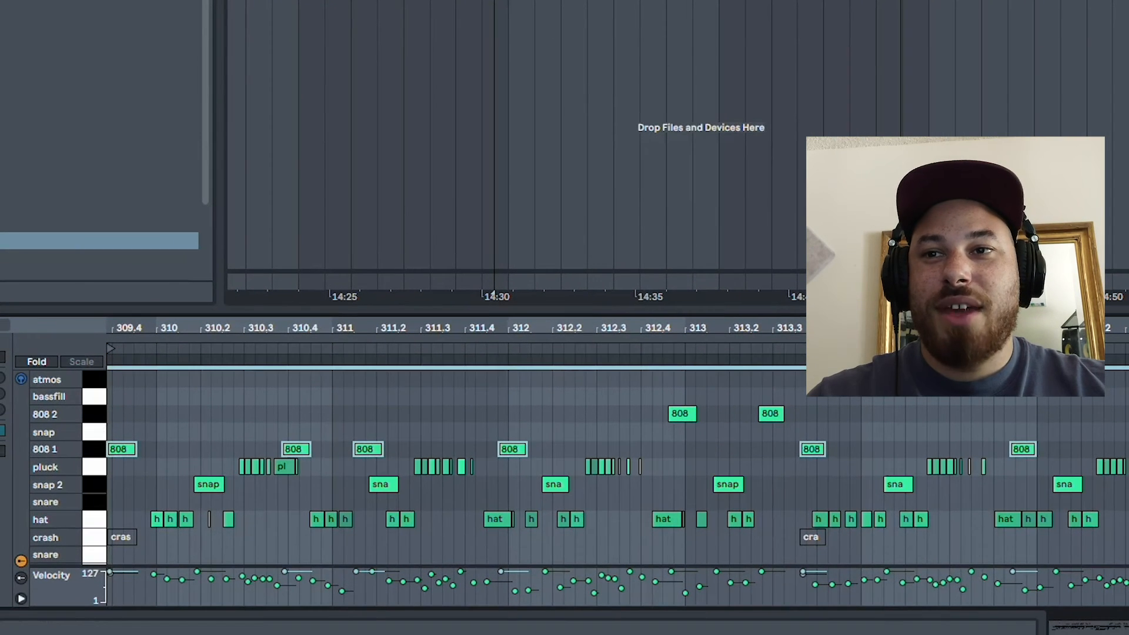
{"action": "left_click", "coordinate": [97, 418]}
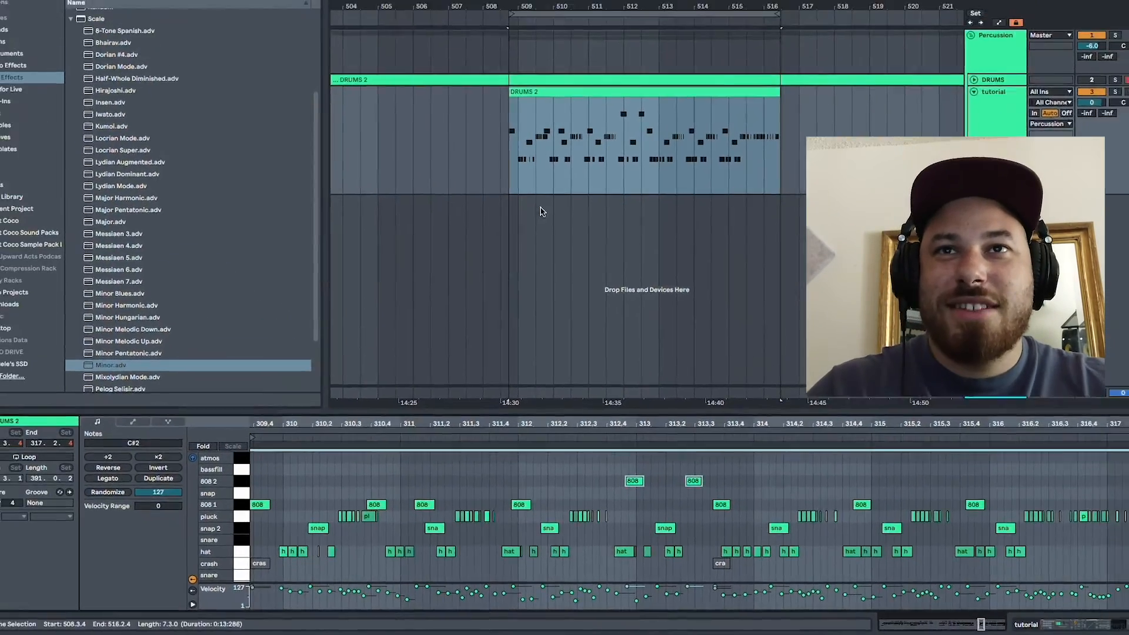
Step: Play the clip with the device chain shown and set oscillator B's level to -19 dB on the 808 1 pad
{"action": "key", "text": "space"}
{"action": "key", "text": "shift+Tab"}
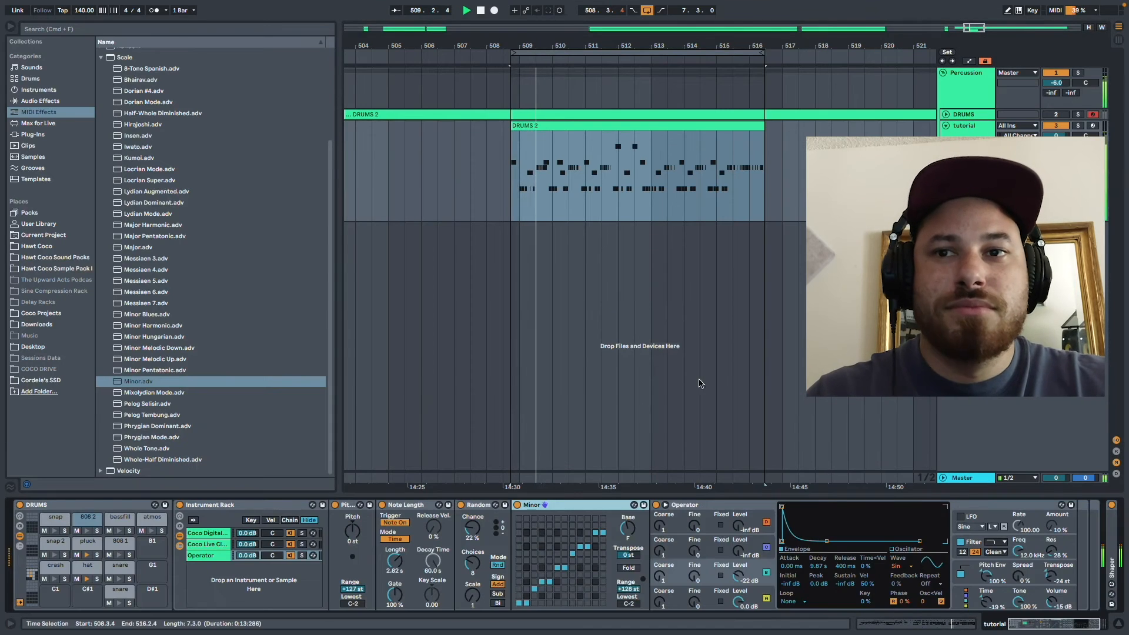
{"action": "left_click", "coordinate": [125, 541]}
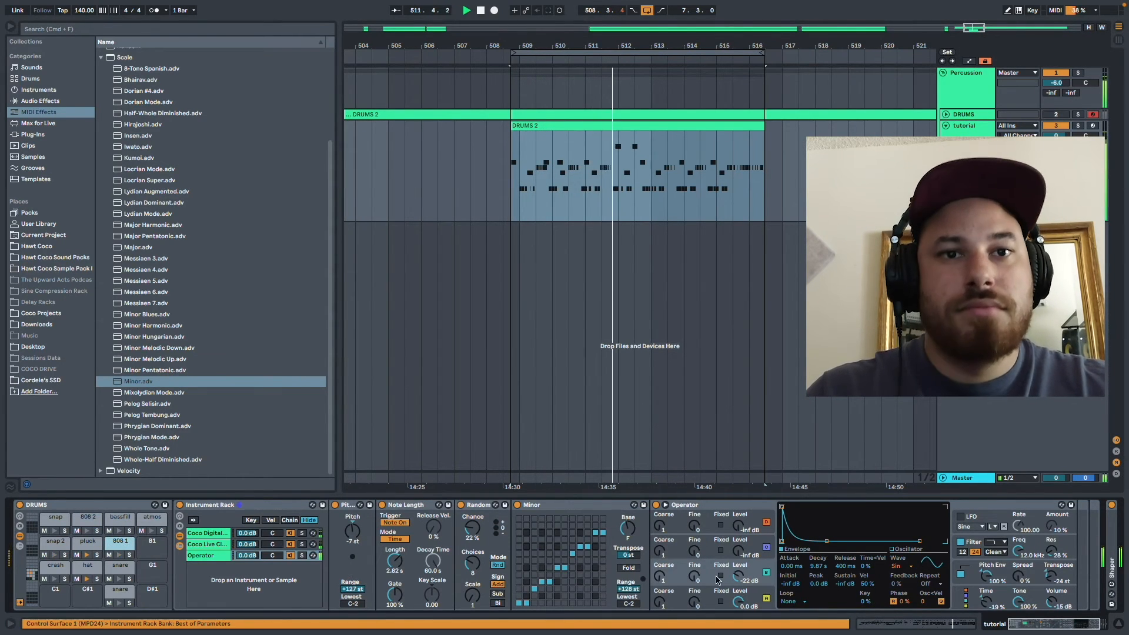
{"action": "left_click_drag", "start_coordinate": [738, 576], "coordinate": [738, 572]}
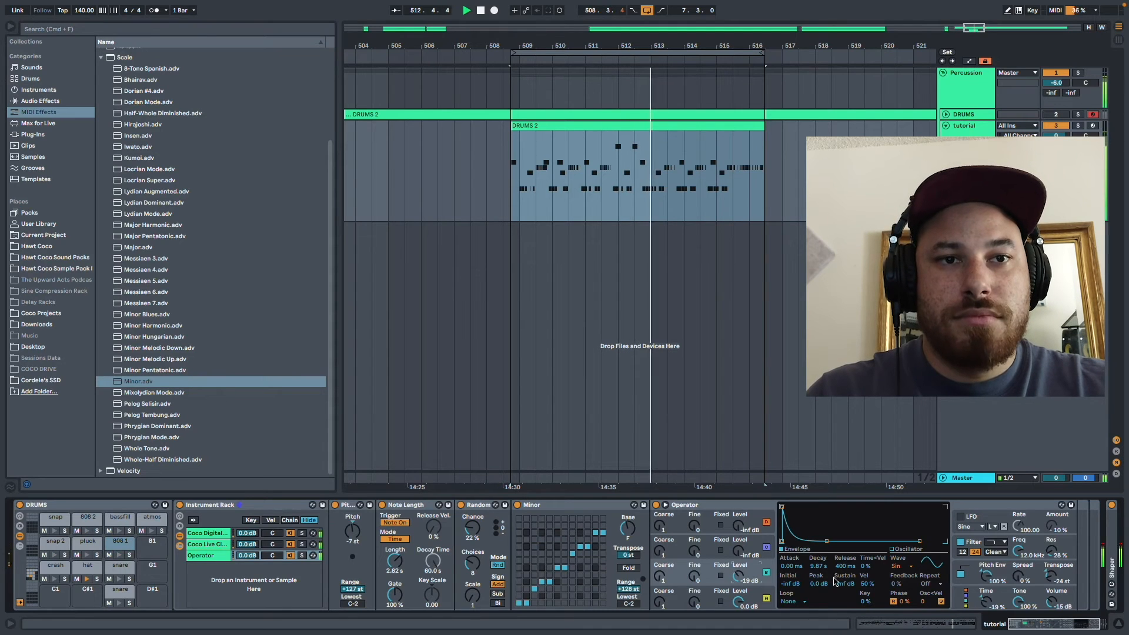
Step: Raise oscillator B's level in the 808 2 pad's Operator during playback, and return to the 808 1 pad's rack
{"action": "left_click", "coordinate": [88, 517]}
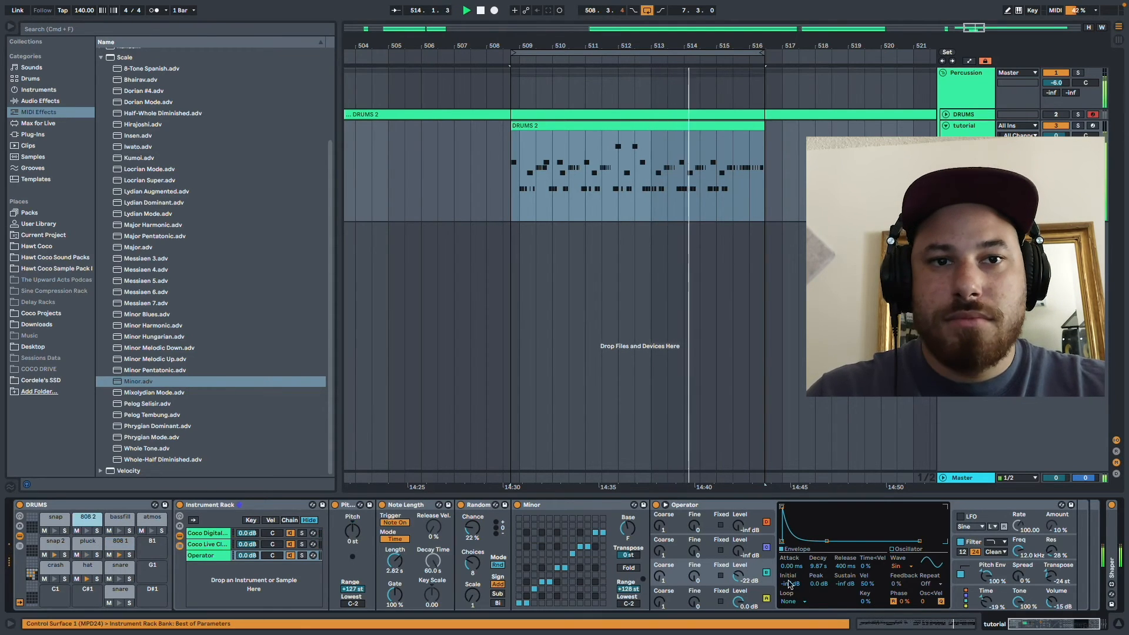
{"action": "left_click_drag", "start_coordinate": [738, 576], "coordinate": [737, 572]}
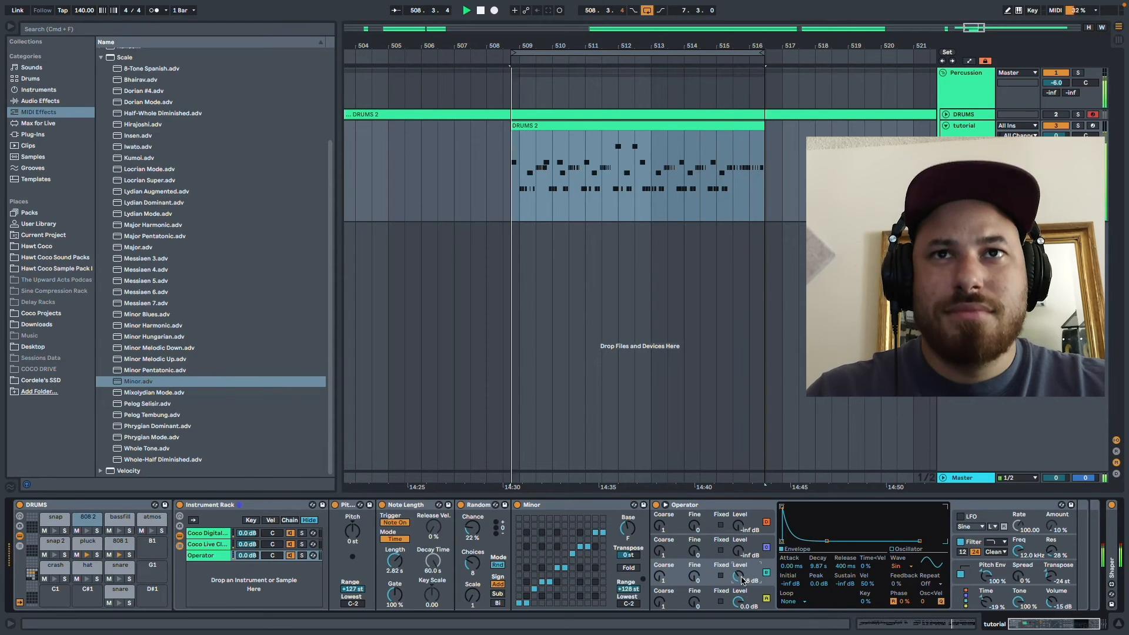
{"action": "left_click", "coordinate": [120, 544]}
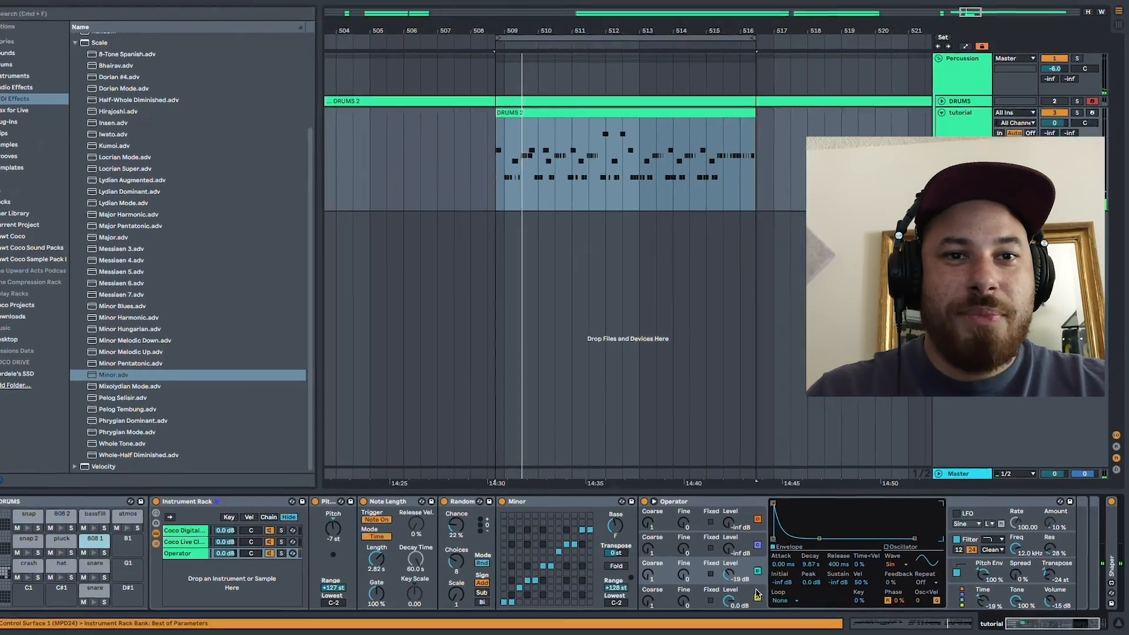
Step: Set oscillator A's attack to 1.92 ms in the 808 1 pad's Operator, and undo the attack change on the 808 2 pad's oscillator B
{"action": "left_click", "coordinate": [766, 597]}
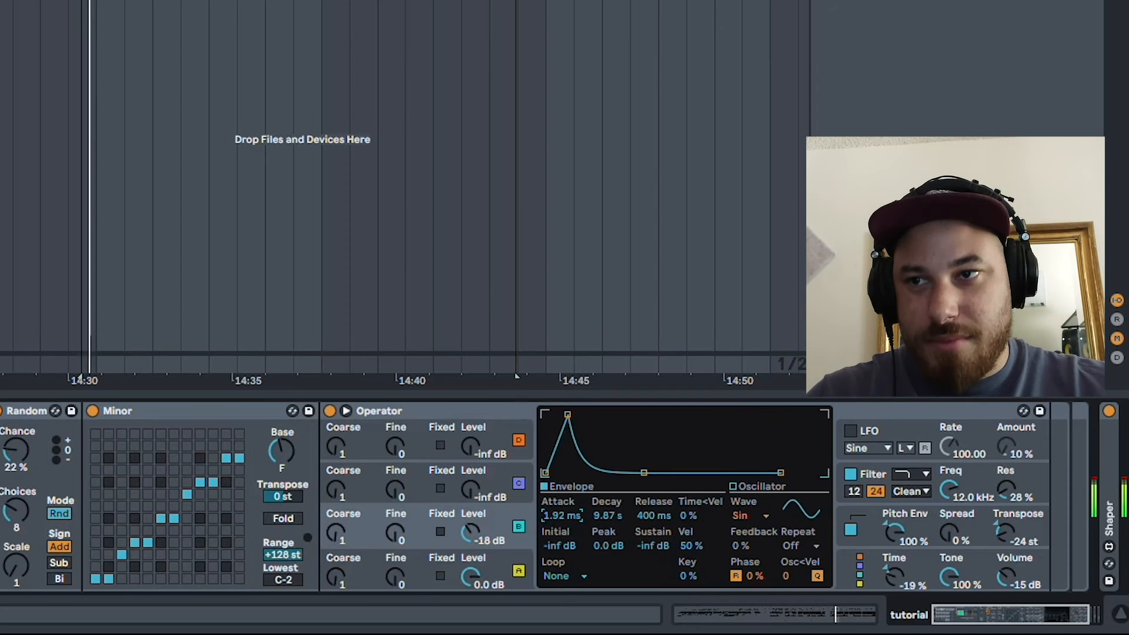
{"action": "key", "text": "ctrl+z"}
{"action": "key", "text": "ctrl+z"}
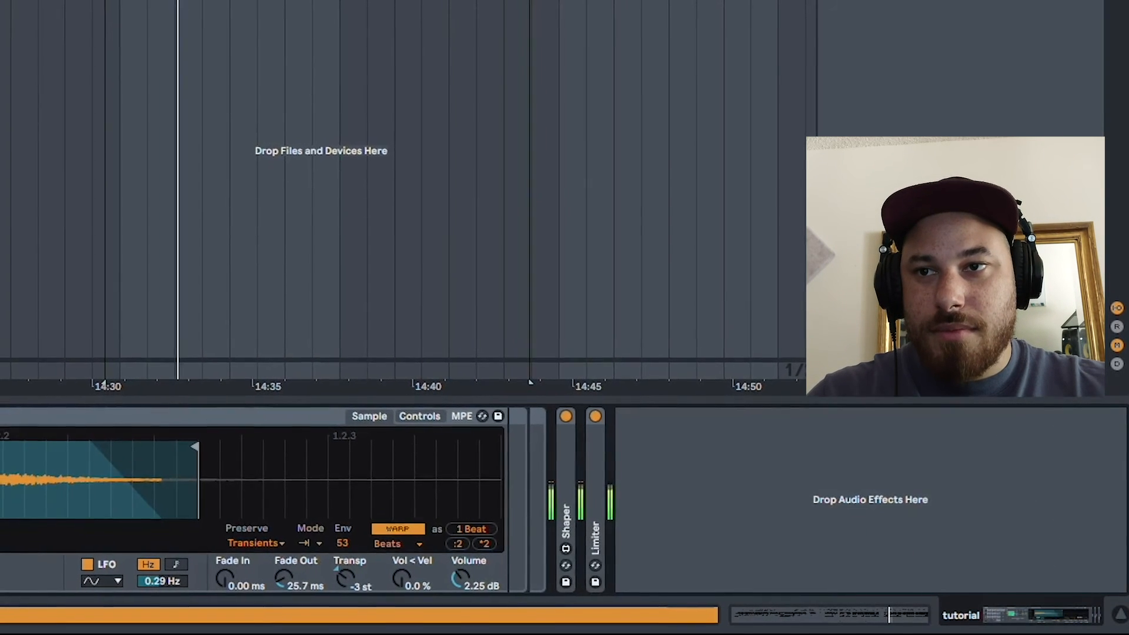
Step: Lengthen oscillator A's envelope attack in both 808 pads' Operator chains during playback, trying 37.0 ms on the 808 2 pad
{"action": "key", "text": "Down"}
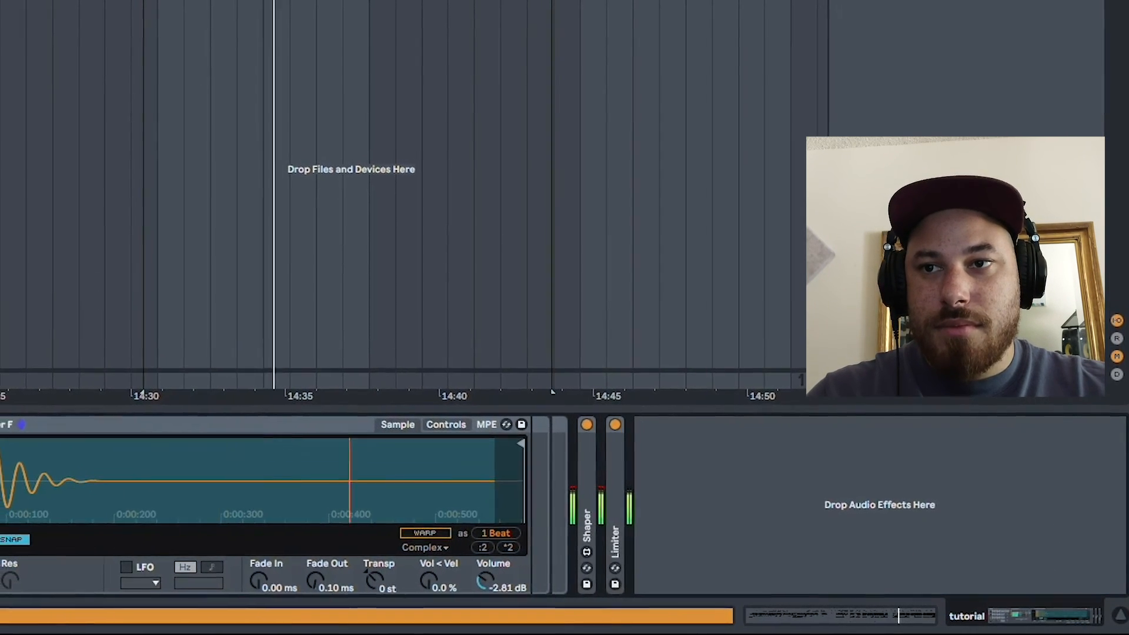
{"action": "key", "text": "Down"}
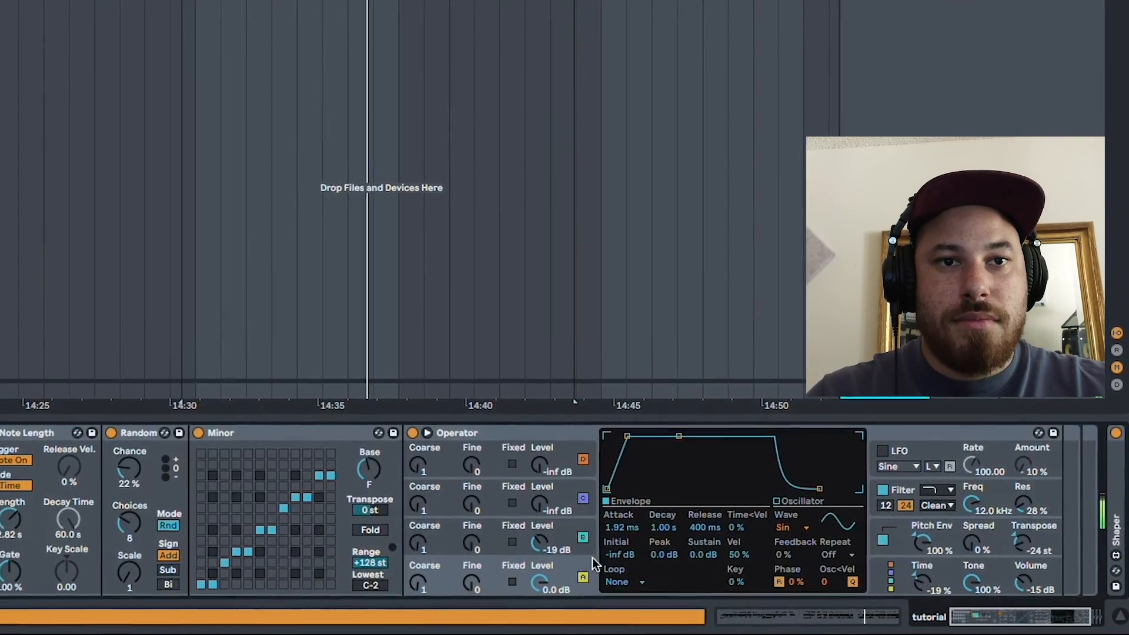
{"action": "left_click_drag", "start_coordinate": [627, 535], "coordinate": [662, 525]}
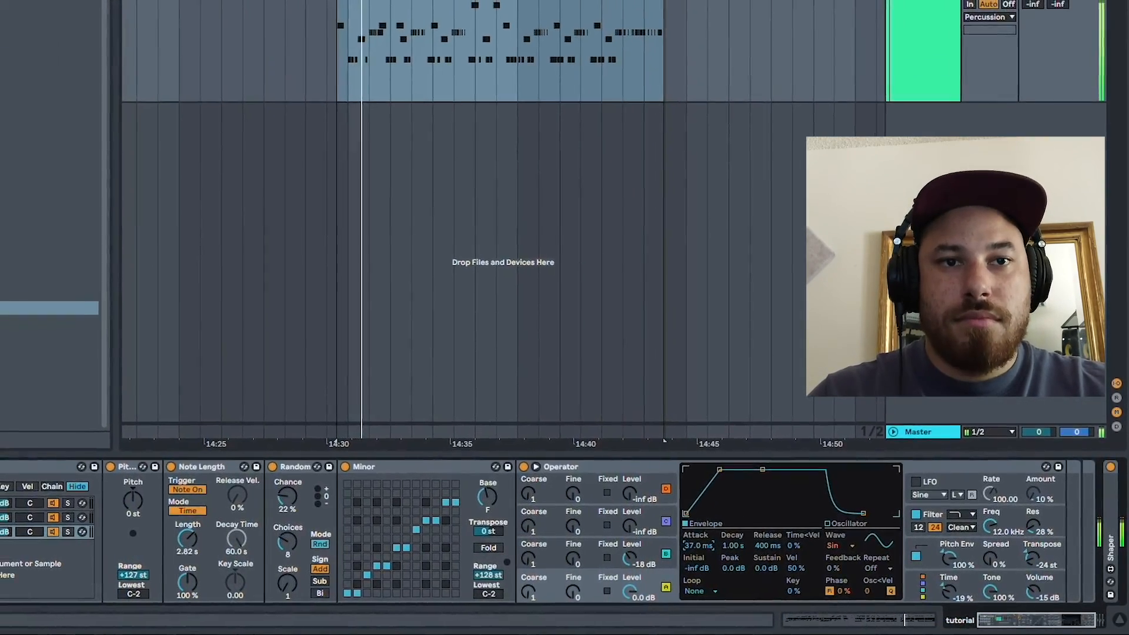
{"action": "key", "text": "ctrl+z"}
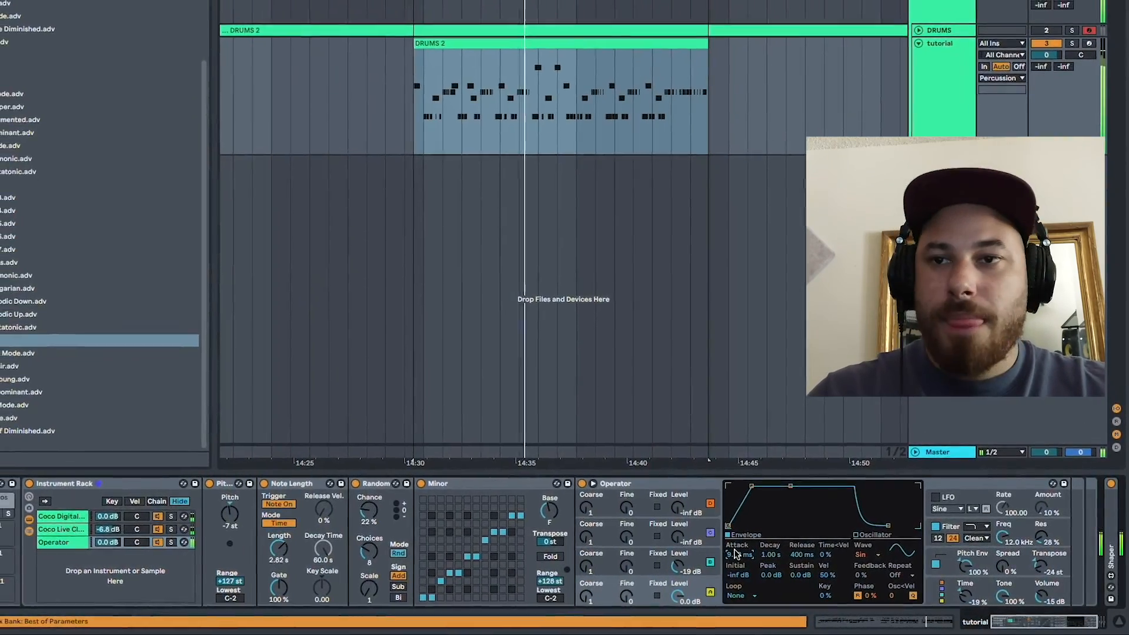
{"action": "left_click_drag", "start_coordinate": [721, 550], "coordinate": [721, 547]}
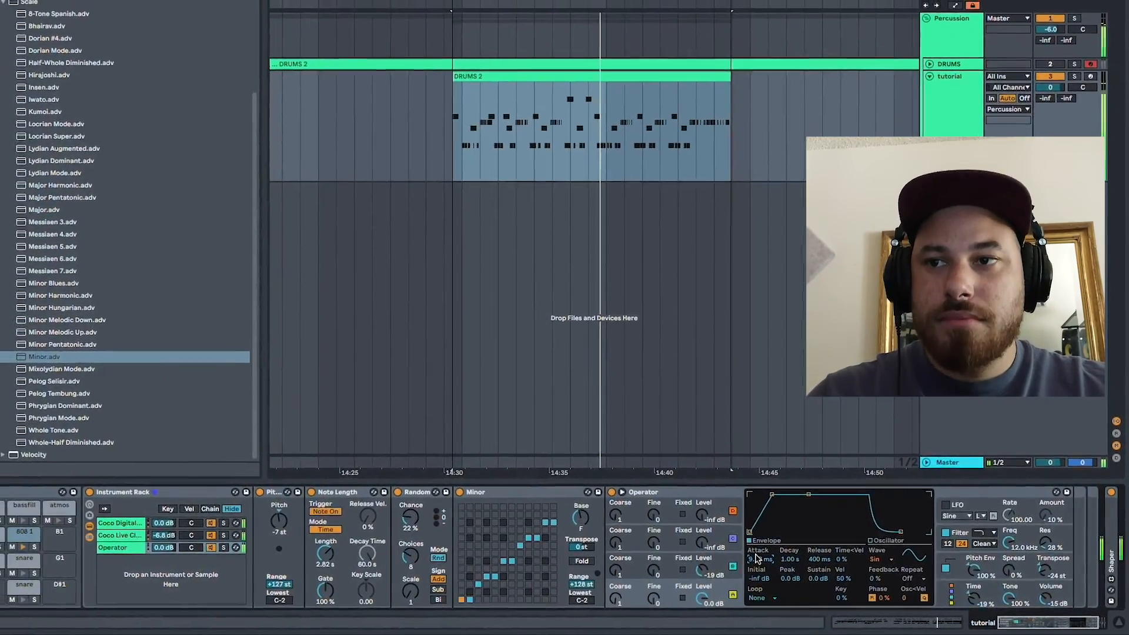